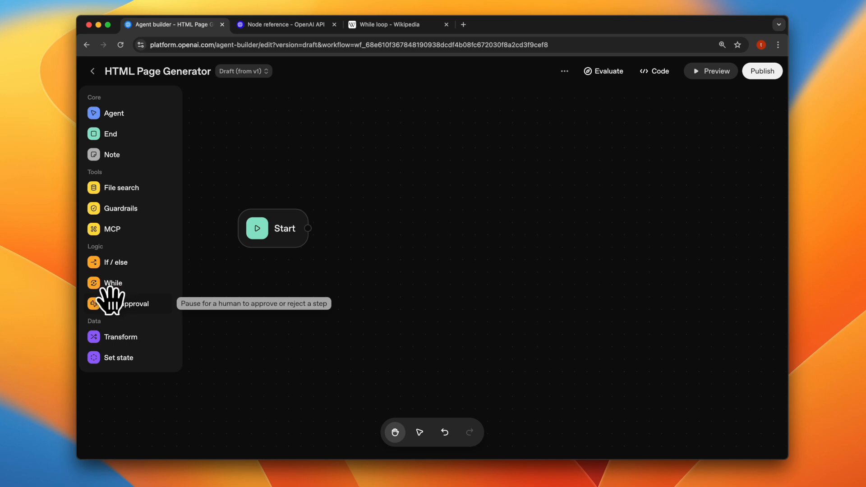
# Step: Open the Wikipedia article on the while loop and examine the example code's variable initialization, loop condition and loop body
pyautogui.click(382, 26)
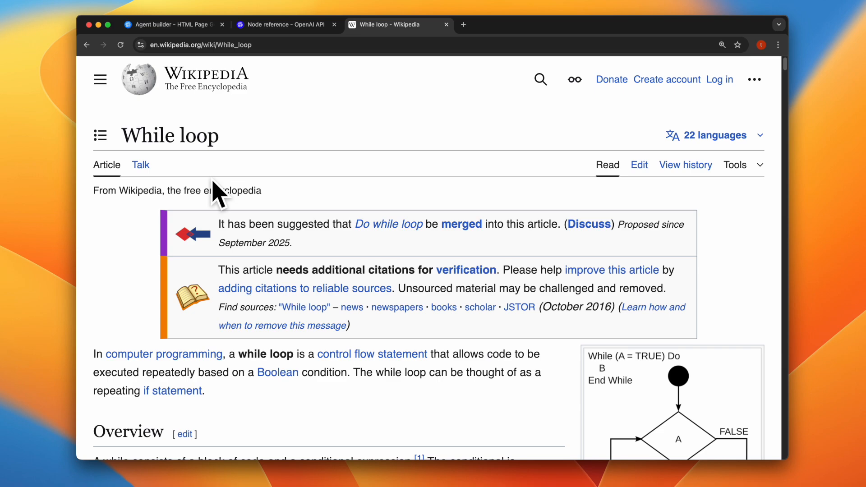
pyautogui.scroll(-10, 218, 194)
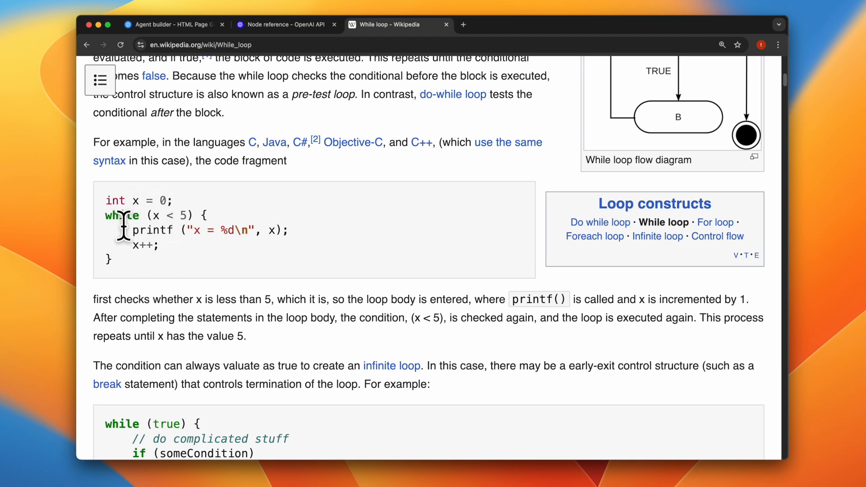
pyautogui.doubleClick(136, 200)
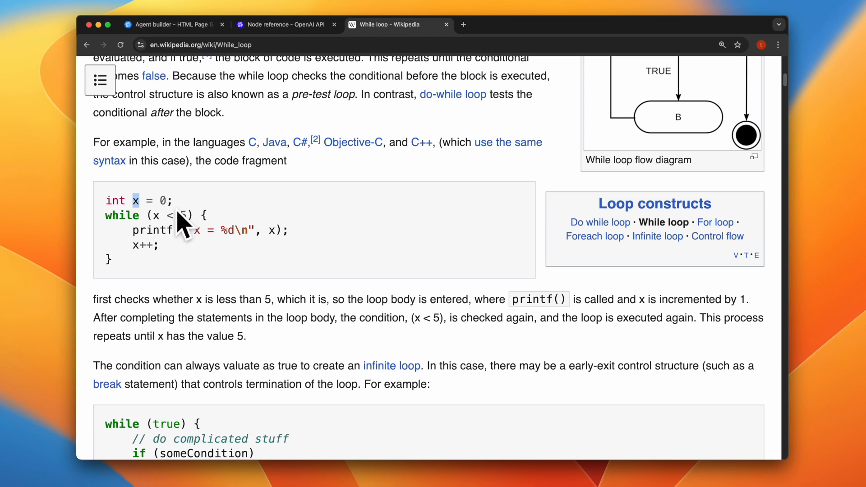
pyautogui.click(128, 202)
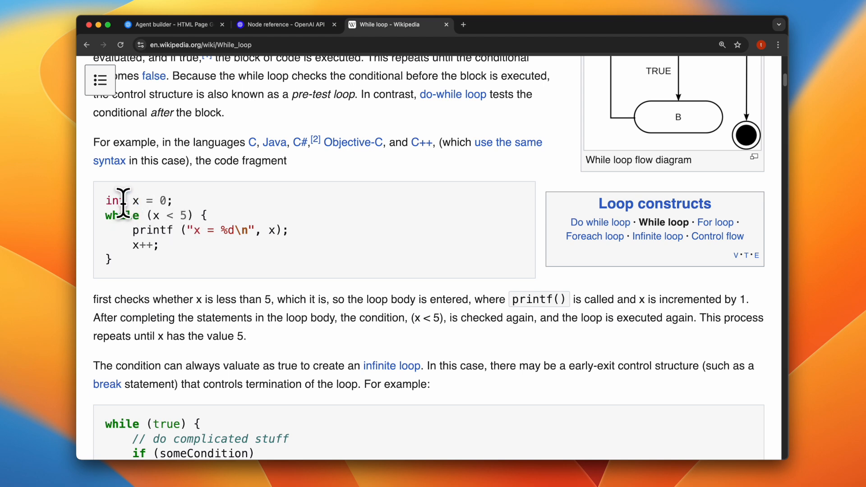
pyautogui.moveTo(107, 199); pyautogui.dragTo(176, 208)
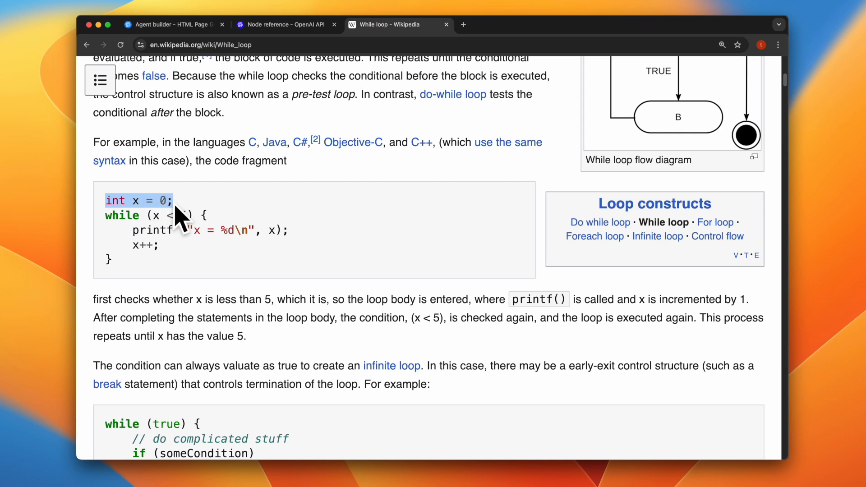
pyautogui.click(104, 214)
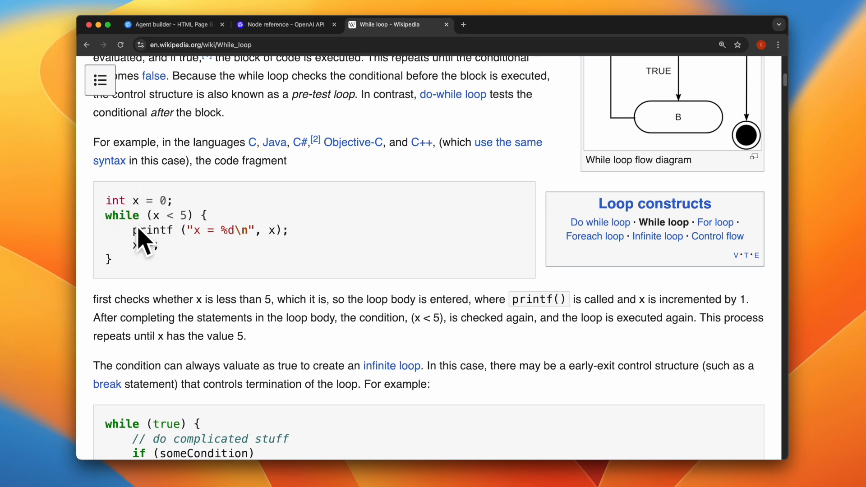
pyautogui.moveTo(112, 259); pyautogui.dragTo(94, 222)
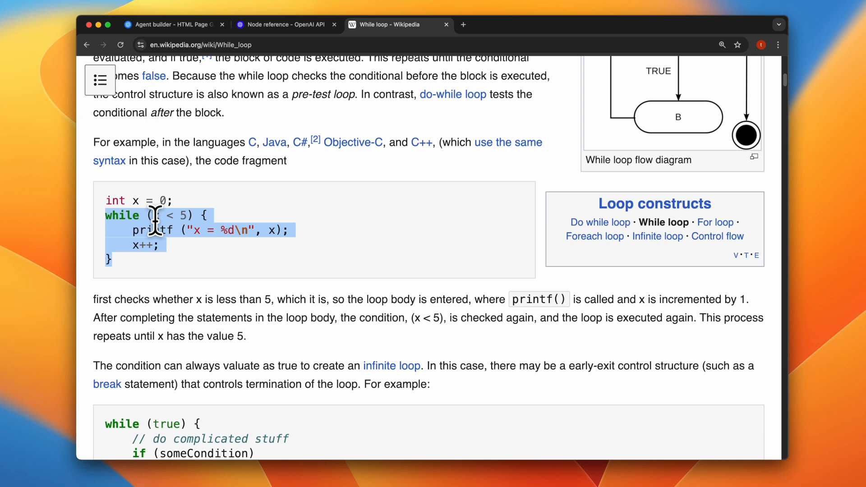
pyautogui.click(132, 237)
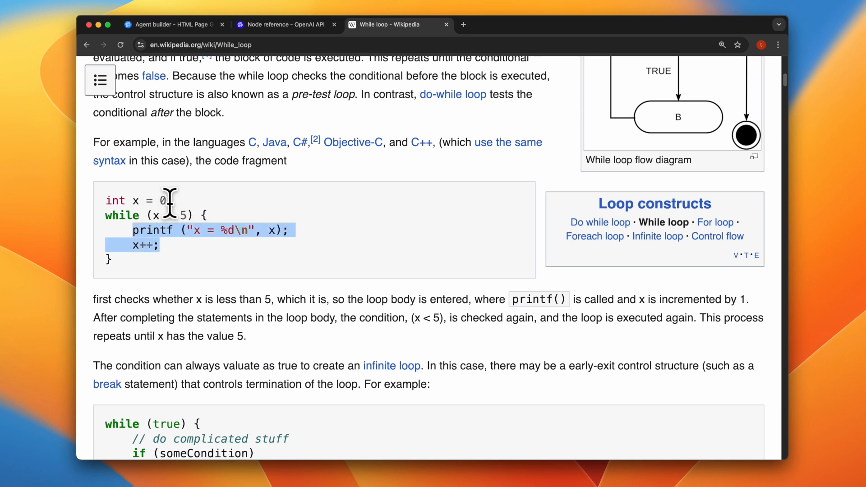
pyautogui.moveTo(147, 218); pyautogui.dragTo(185, 218)
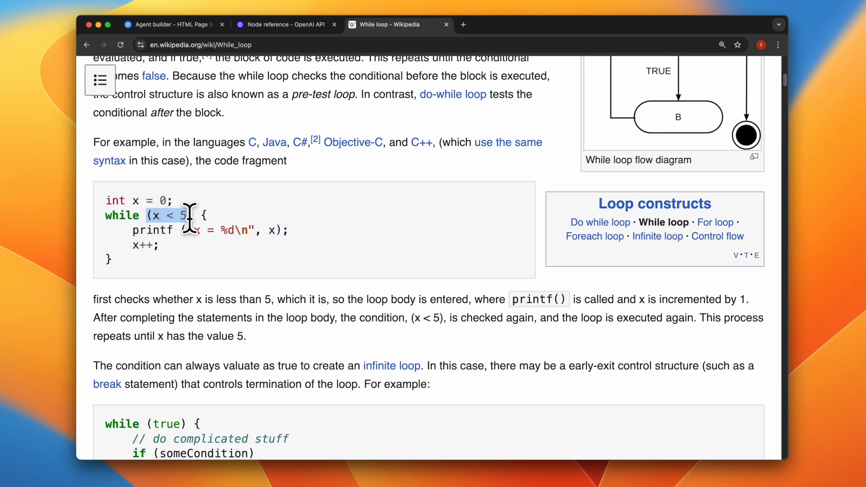
pyautogui.click(143, 234)
pyautogui.moveTo(134, 231); pyautogui.dragTo(165, 247)
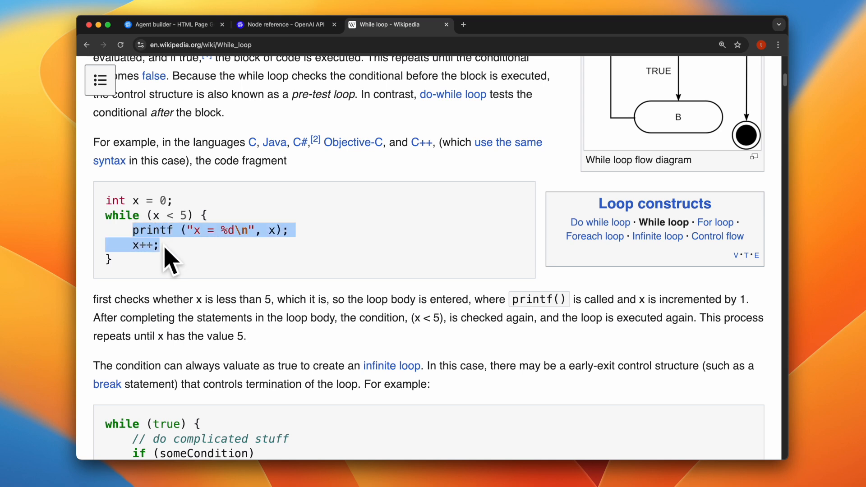
pyautogui.moveTo(132, 245); pyautogui.dragTo(172, 264)
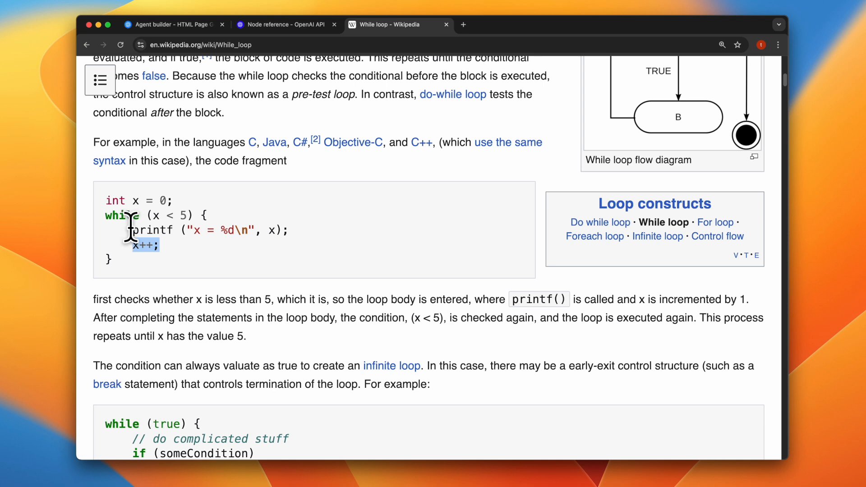
pyautogui.moveTo(131, 229); pyautogui.dragTo(291, 231)
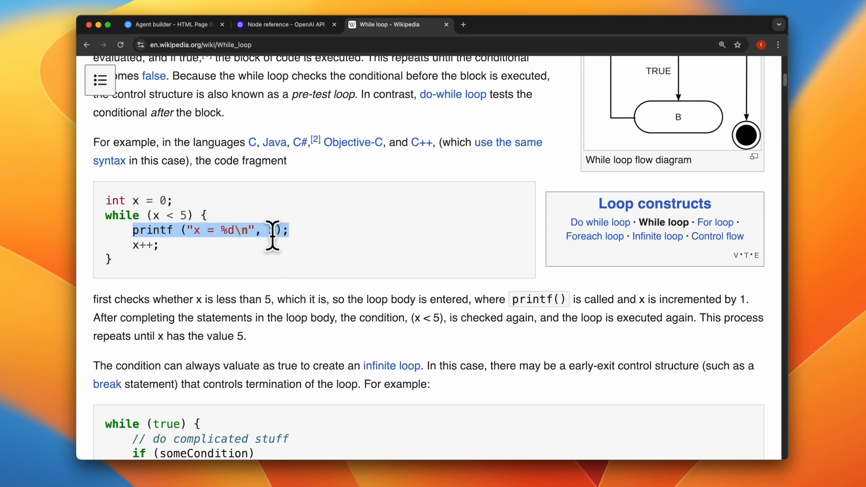
pyautogui.click(170, 261)
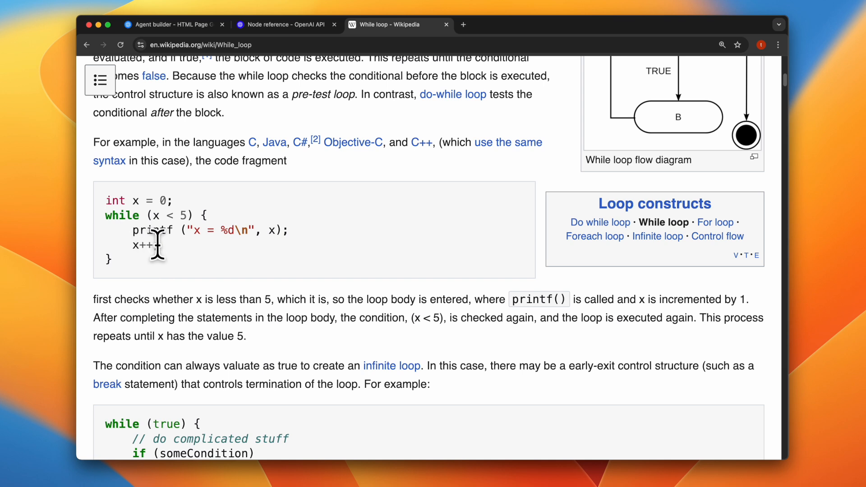
# Step: Trace the example's repeated iterations through the x < 5 condition, the printf statement and the x++ increment
pyautogui.moveTo(153, 215); pyautogui.dragTo(187, 216)
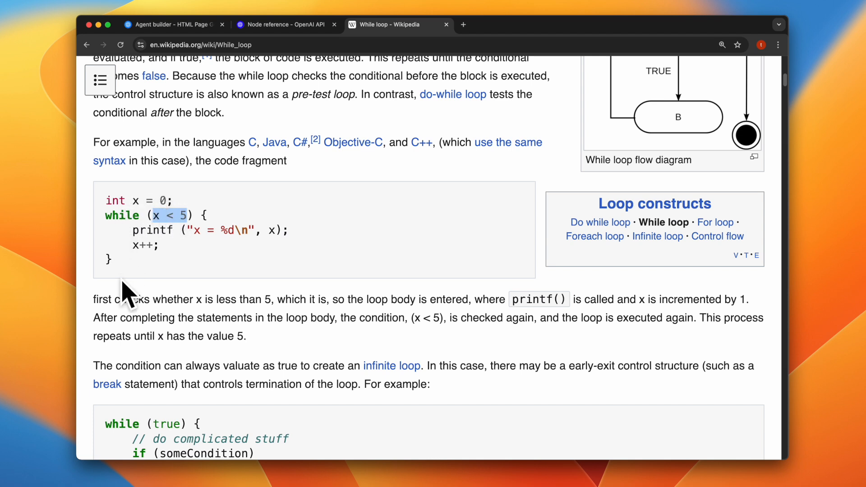
pyautogui.moveTo(130, 230); pyautogui.dragTo(291, 231)
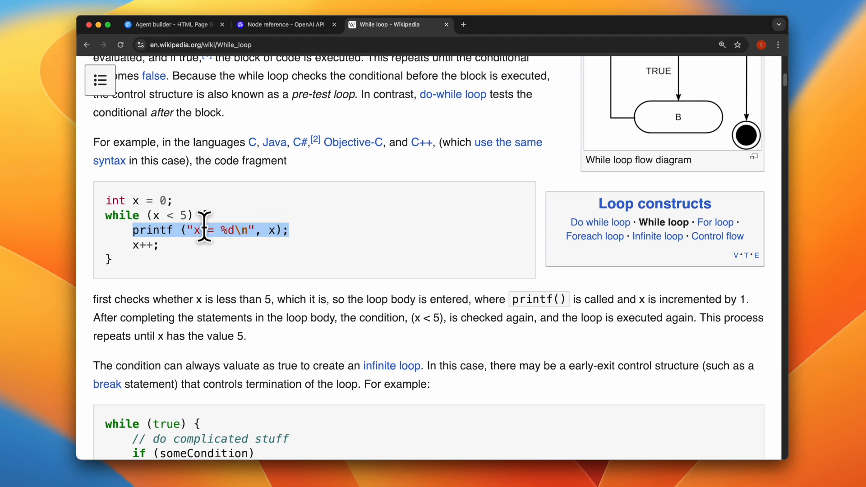
pyautogui.click(282, 225)
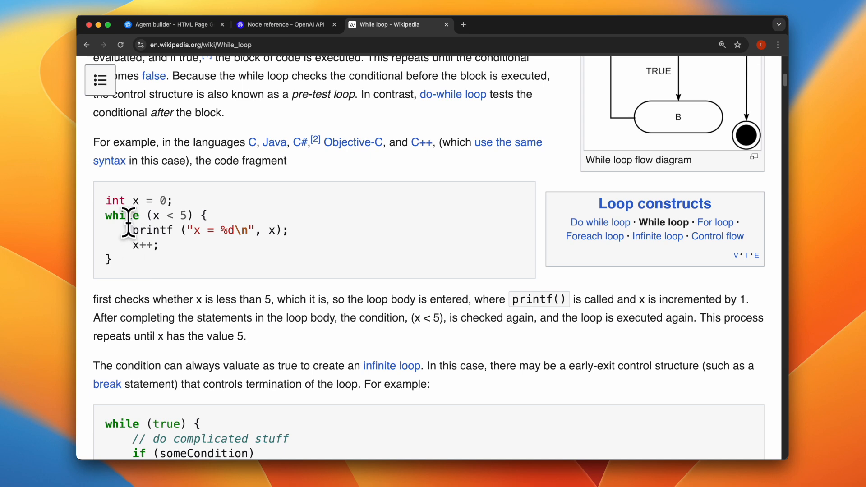
pyautogui.moveTo(127, 246); pyautogui.dragTo(171, 257)
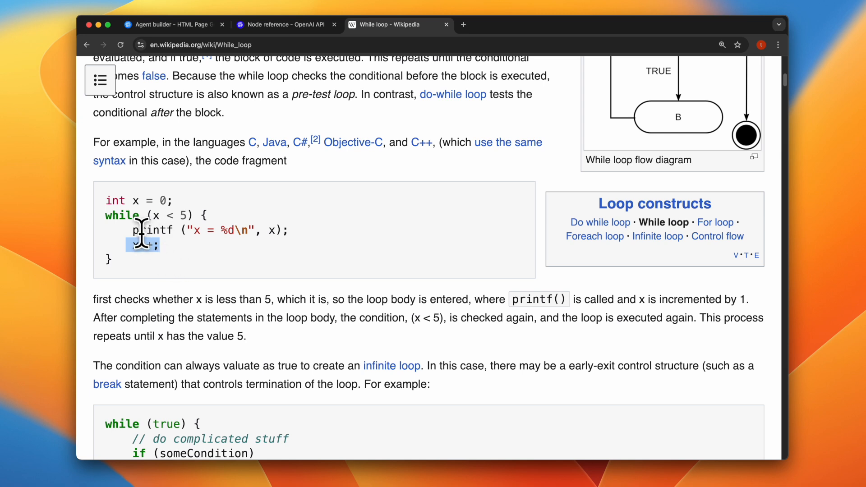
pyautogui.moveTo(133, 230); pyautogui.dragTo(300, 248)
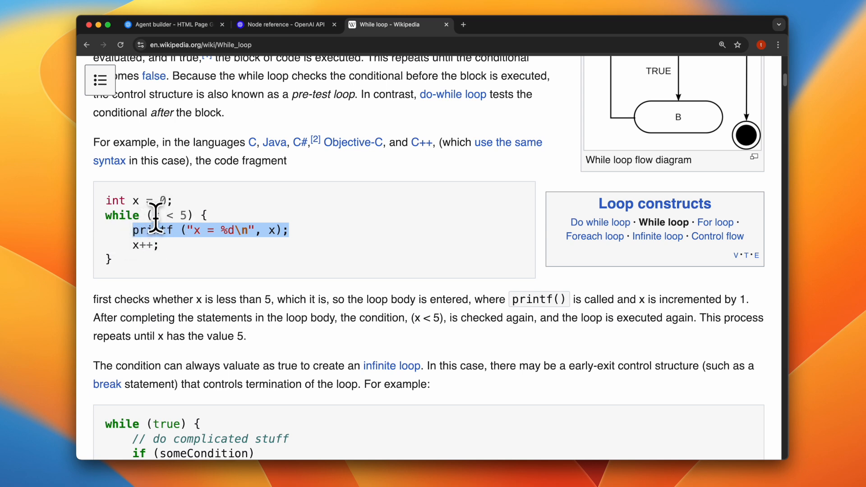
pyautogui.moveTo(153, 216); pyautogui.dragTo(185, 215)
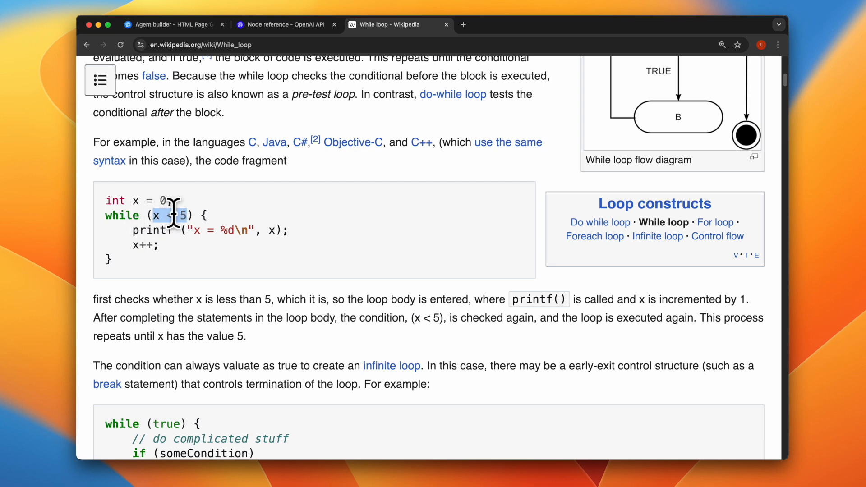
pyautogui.moveTo(132, 230); pyautogui.dragTo(289, 228)
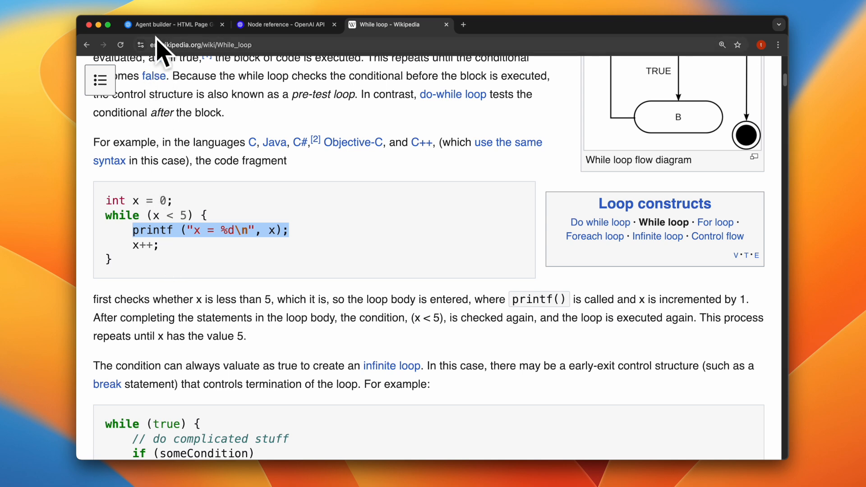
# Step: Return to the Agent builder workflow, add a Set state node after Start, and connect Start to it
pyautogui.click(164, 25)
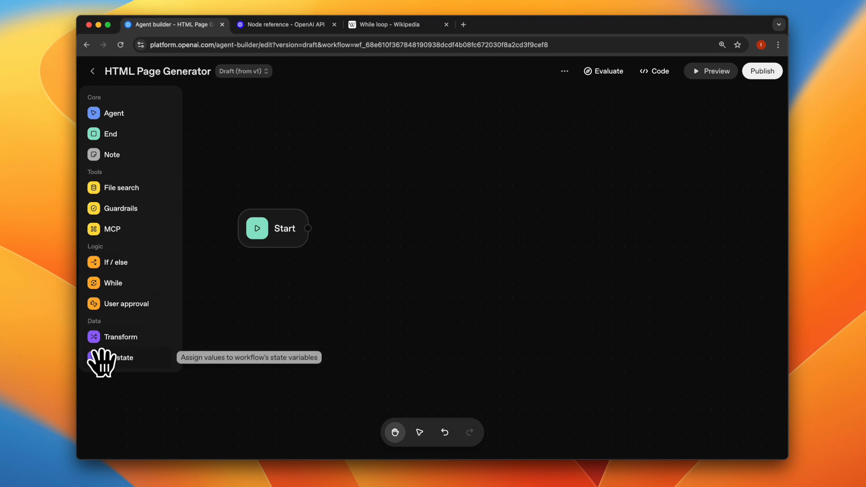
pyautogui.moveTo(102, 359); pyautogui.dragTo(365, 229)
pyautogui.click(406, 239)
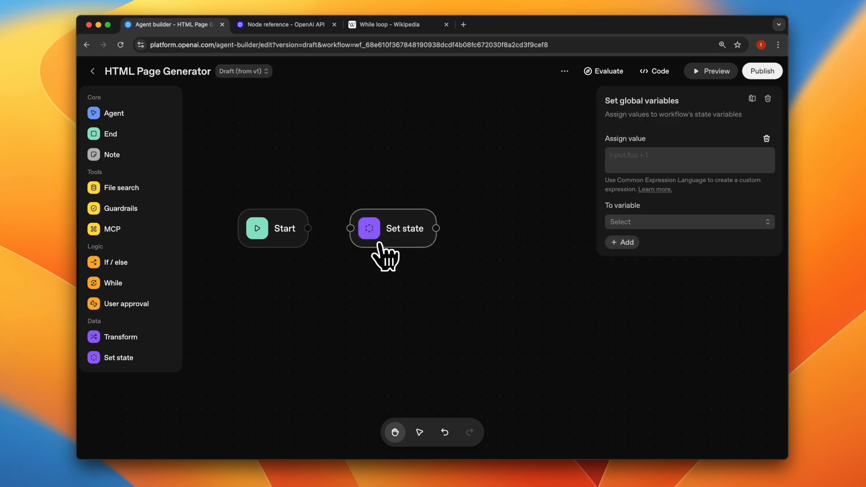
pyautogui.moveTo(308, 228); pyautogui.dragTo(350, 228)
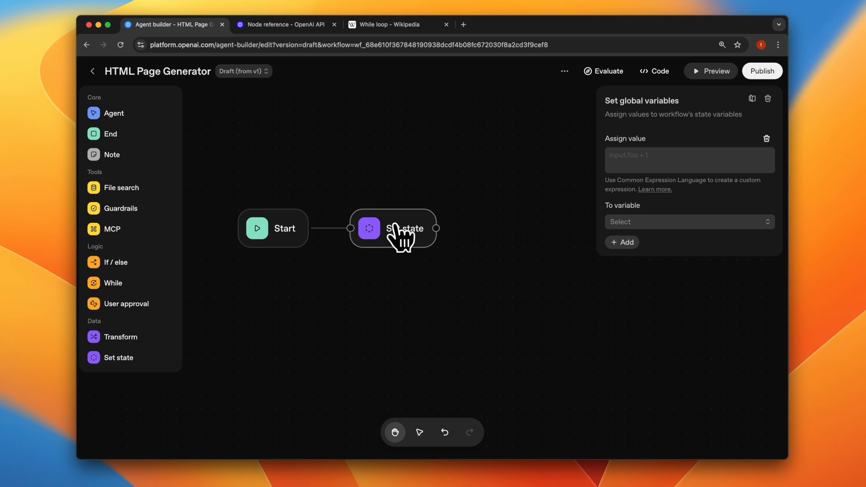
# Step: In the Set state node, assign 0 to a new number variable named counter with a default value of 1
pyautogui.click(635, 160)
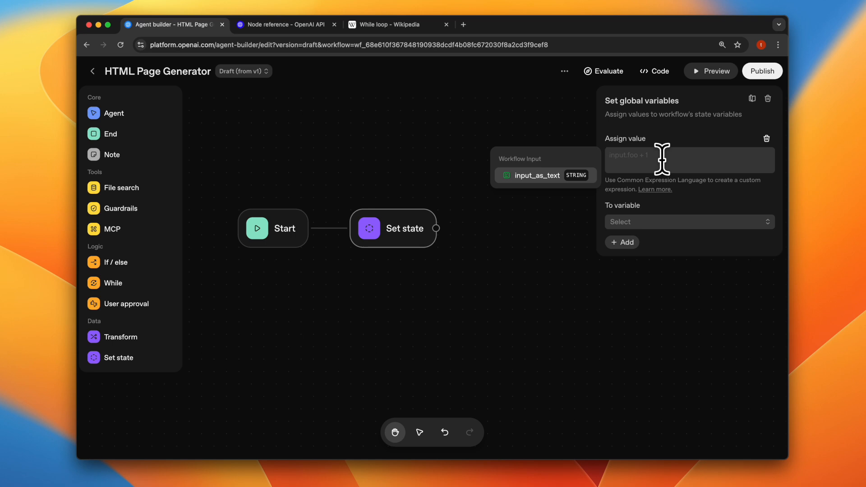
pyautogui.write('0')
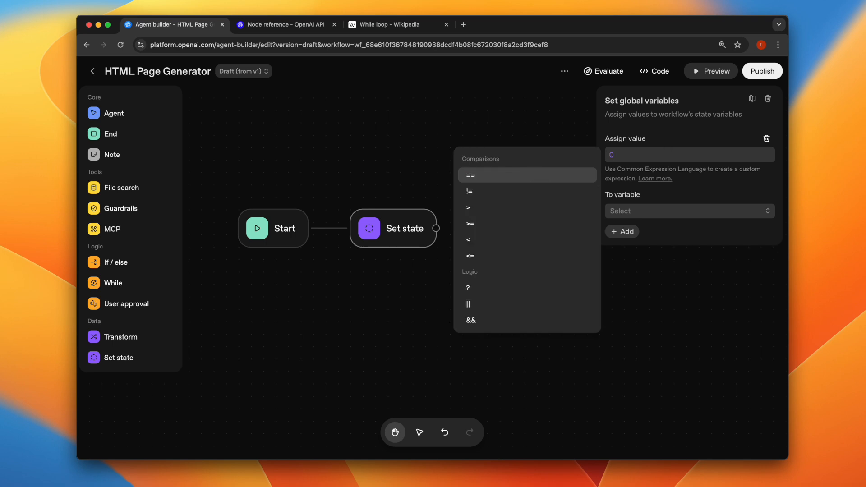
pyautogui.click(668, 212)
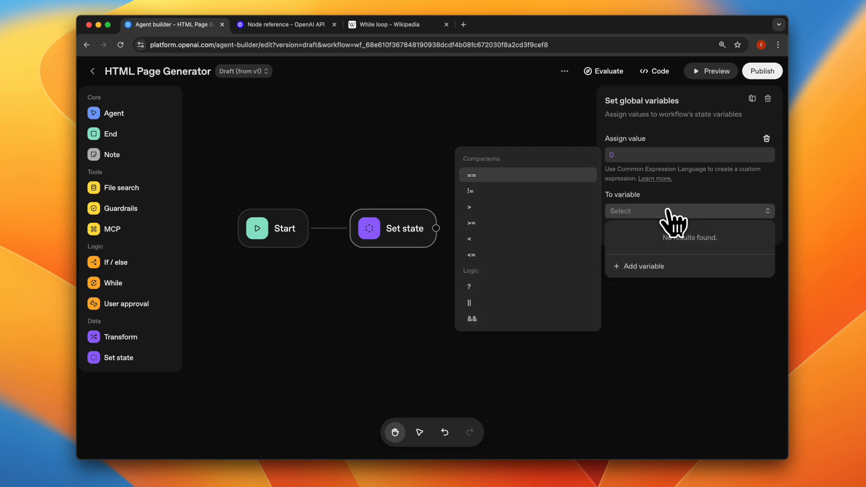
pyautogui.click(657, 268)
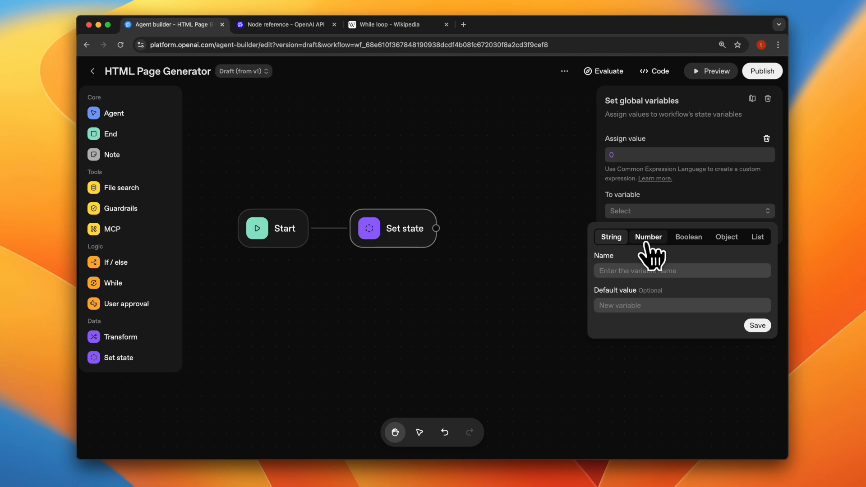
pyautogui.click(648, 246)
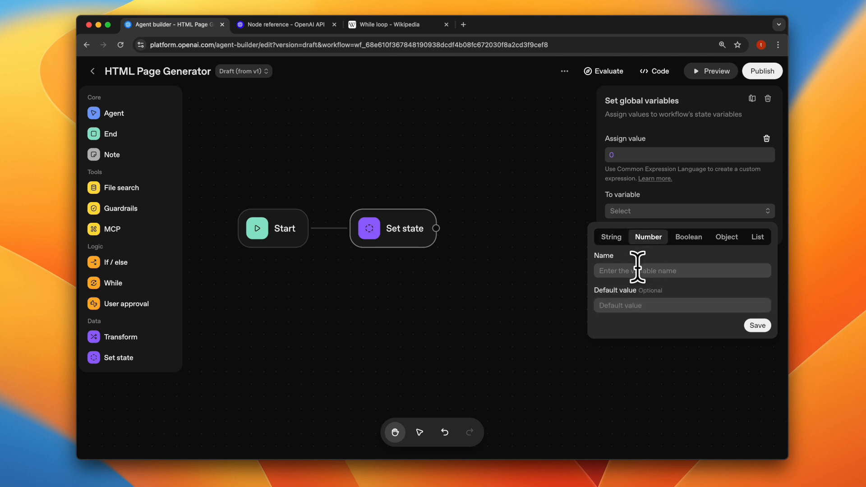
pyautogui.click(638, 269)
pyautogui.write('counter')
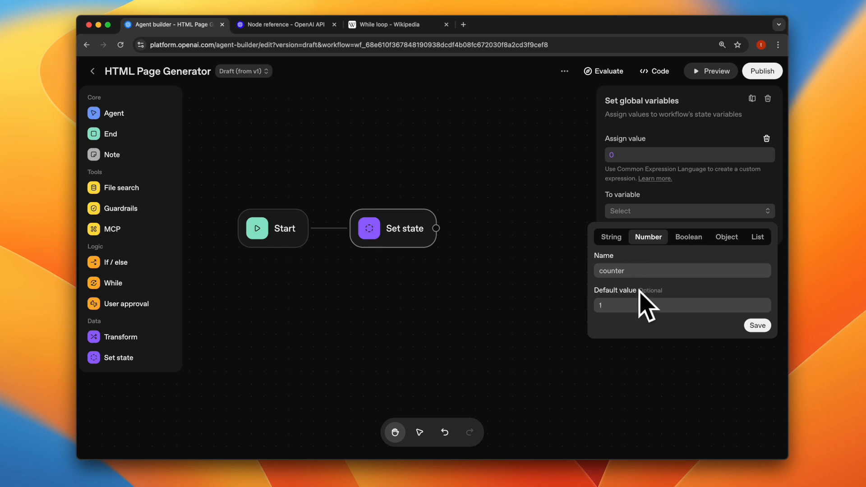
pyautogui.click(627, 306)
pyautogui.click(757, 325)
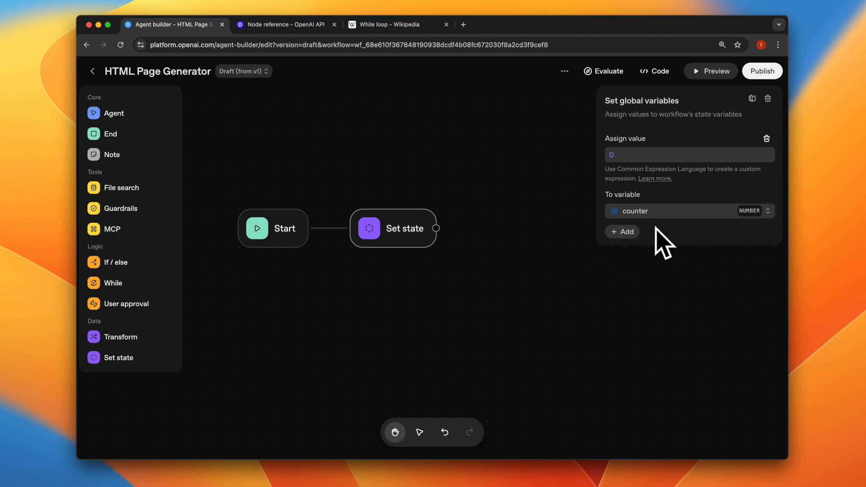
# Step: Change the value assigned to the counter variable to 1
pyautogui.click(629, 155)
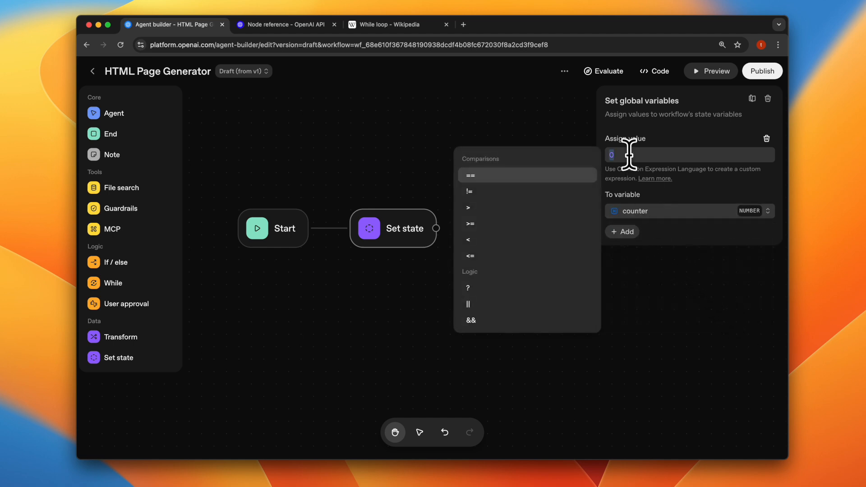
pyautogui.write('1')
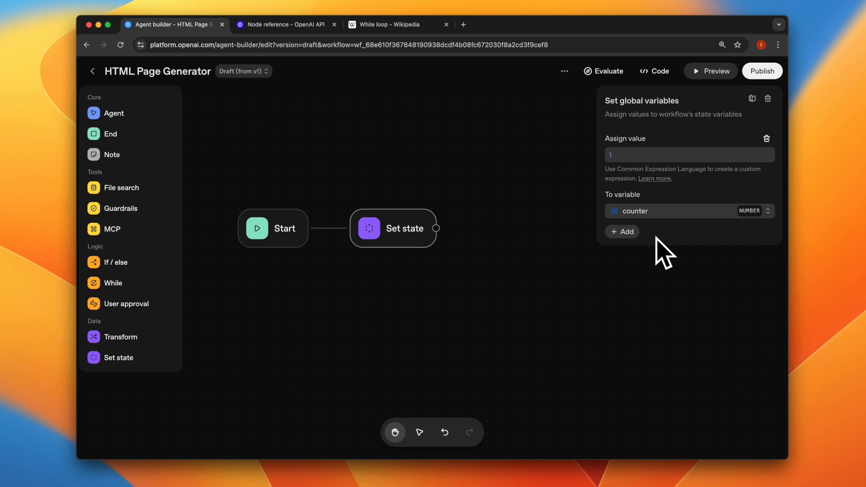
pyautogui.click(656, 239)
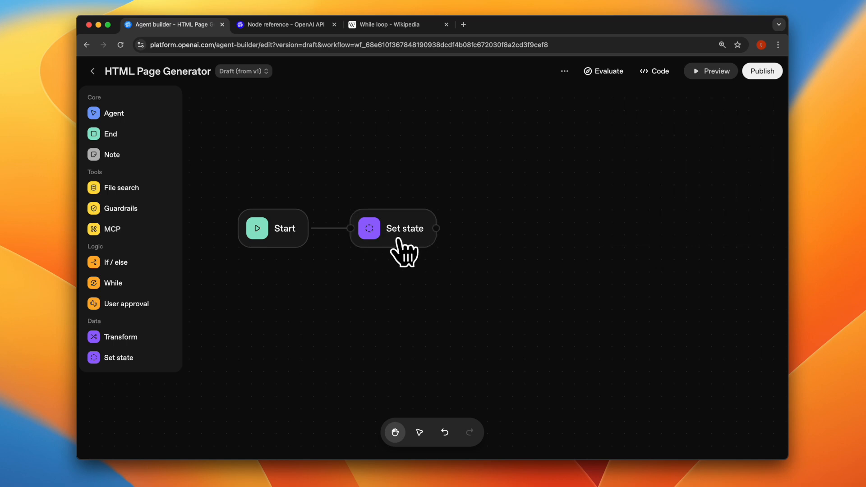
# Step: Add a second assignment to the Set state node with the value "NA"
pyautogui.click(399, 240)
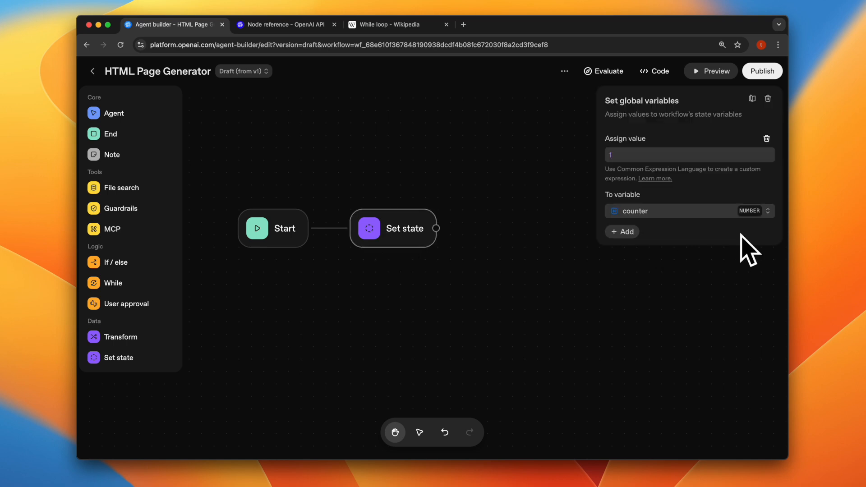
pyautogui.click(627, 232)
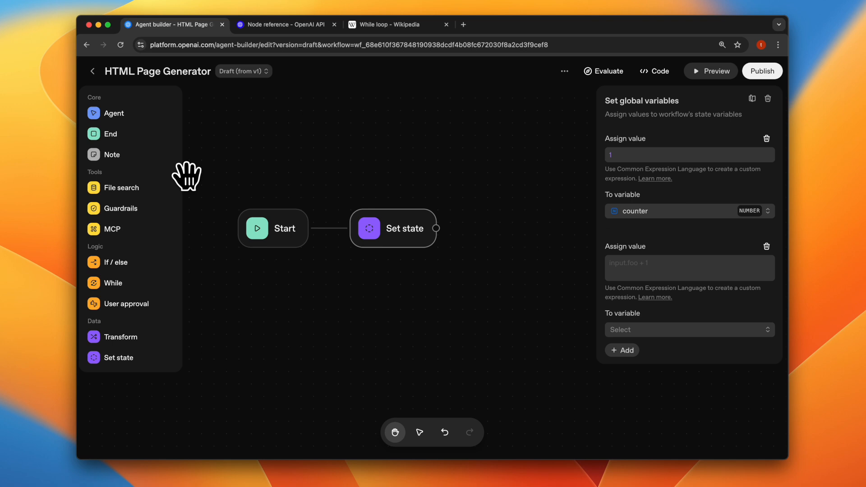
pyautogui.click(630, 270)
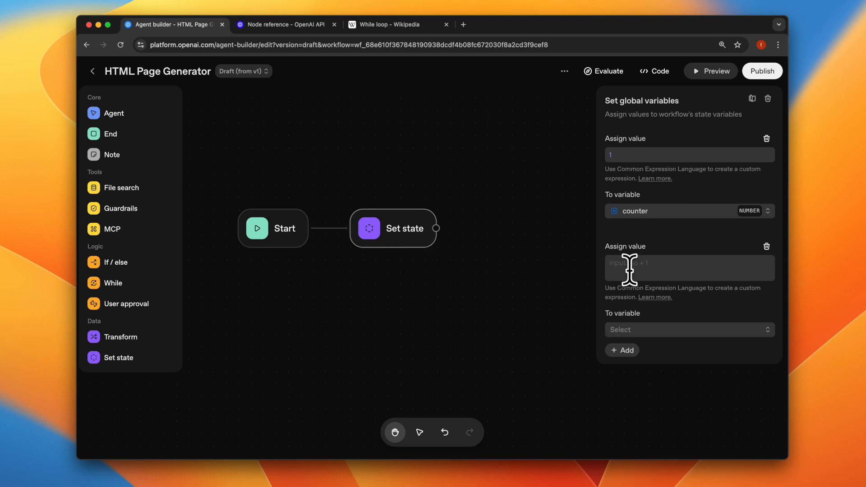
pyautogui.write('"')
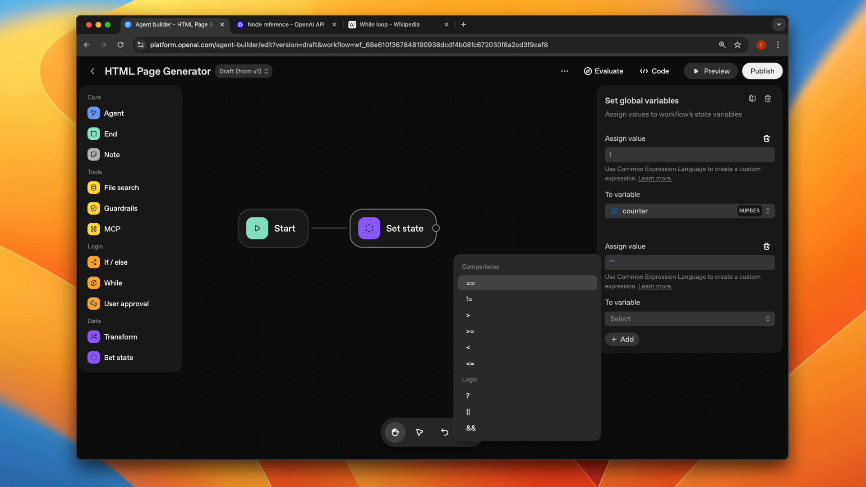
pyautogui.write('NA')
pyautogui.click(667, 246)
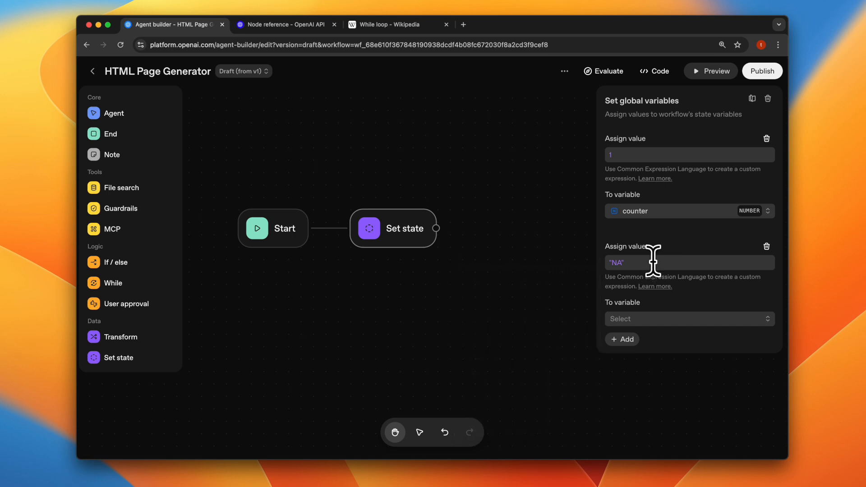
# Step: Assign the second value to a new string variable named current_output with the default value "NA"
pyautogui.click(644, 320)
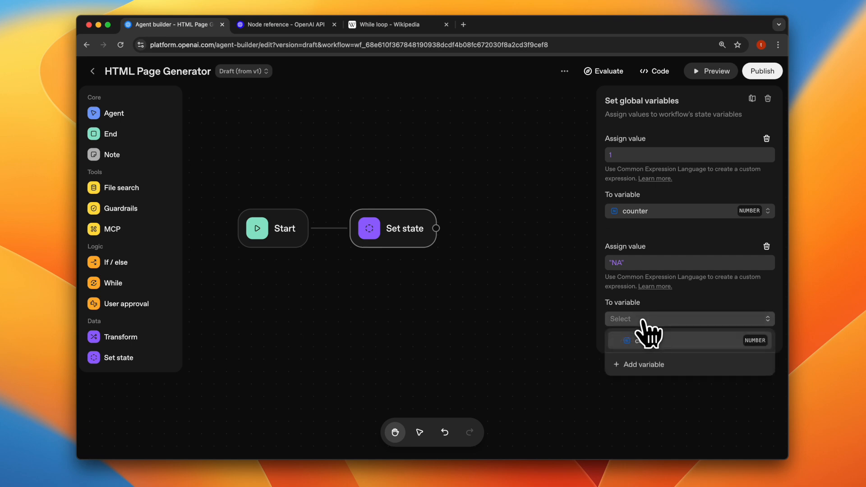
pyautogui.click(634, 364)
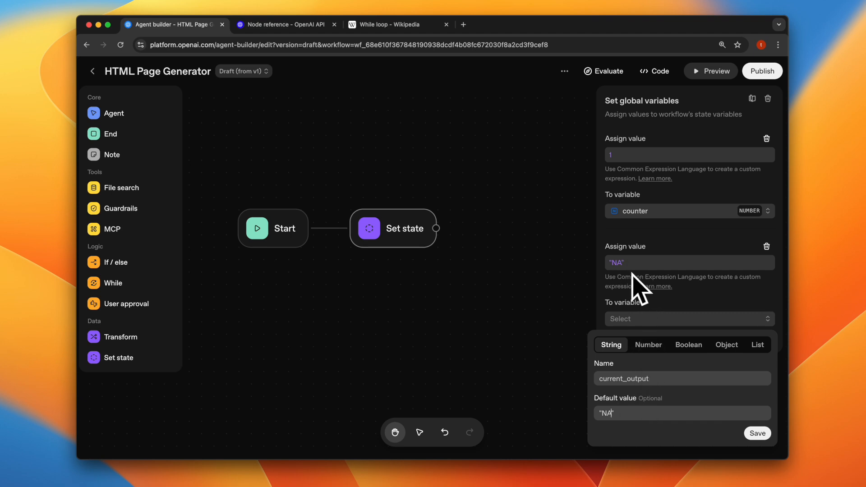
pyautogui.click(758, 434)
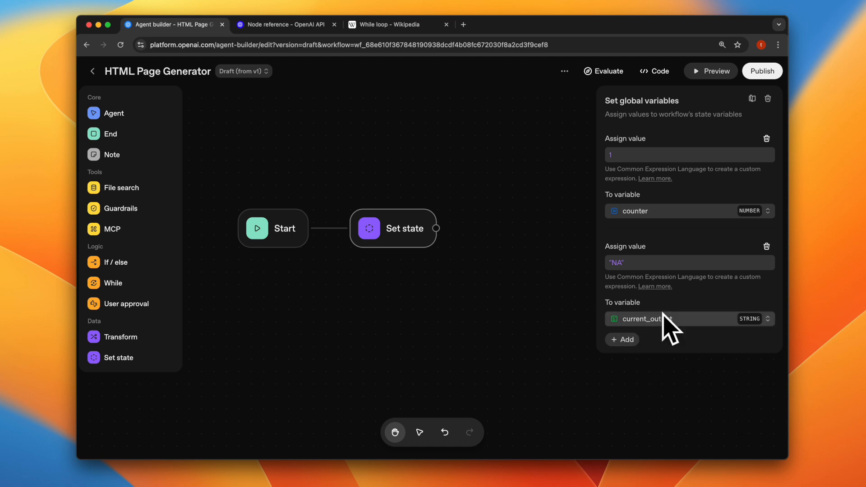
pyautogui.click(499, 271)
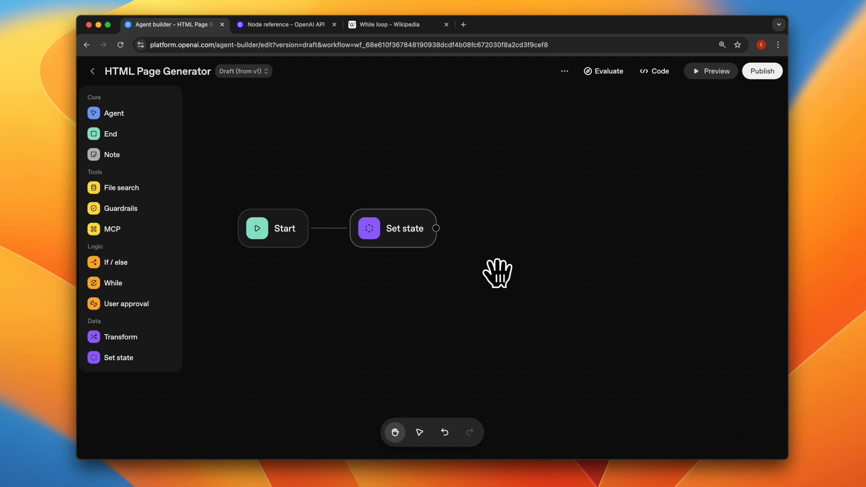
pyautogui.click(398, 231)
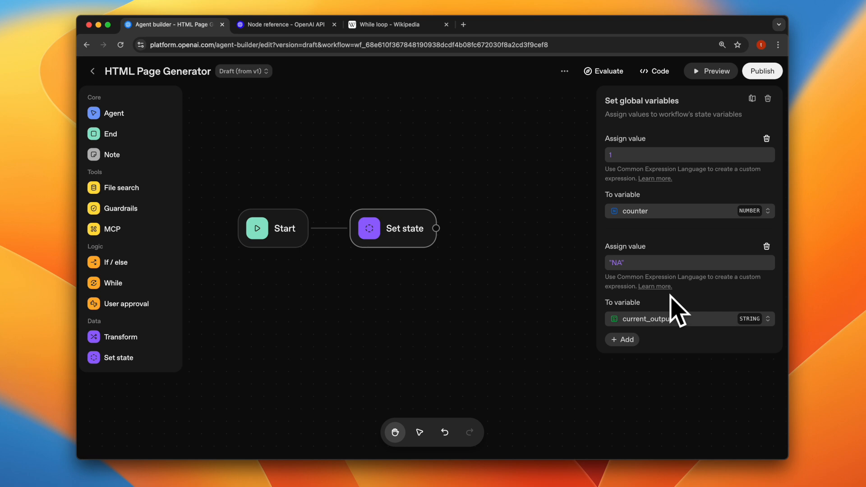
pyautogui.click(500, 215)
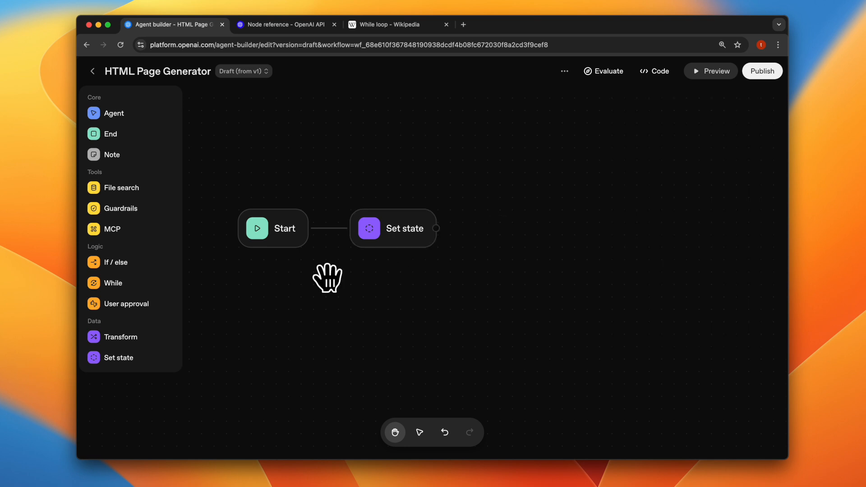
# Step: Add a While node after the Set state node, leaving a small gap between them
pyautogui.moveTo(99, 283); pyautogui.dragTo(532, 221)
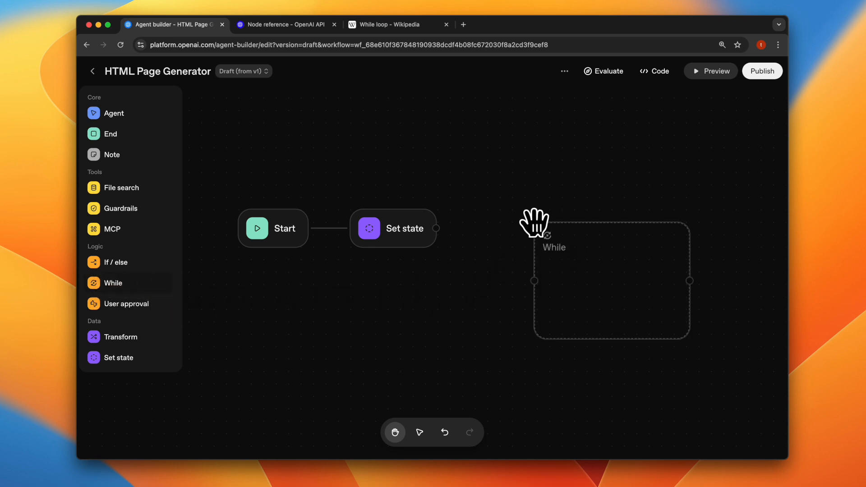
pyautogui.click(554, 302)
pyautogui.moveTo(518, 260); pyautogui.dragTo(511, 255)
pyautogui.moveTo(478, 319); pyautogui.dragTo(434, 315)
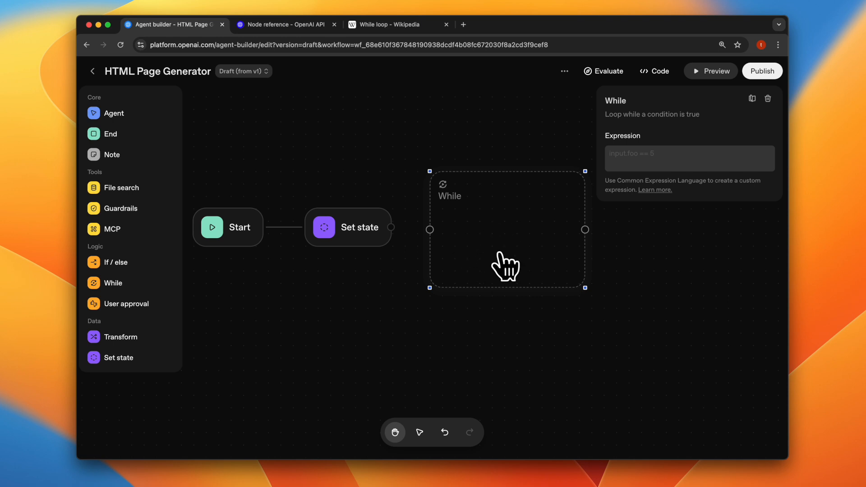
# Step: Set the While node's loop expression to state.counter <= 2
pyautogui.click(631, 160)
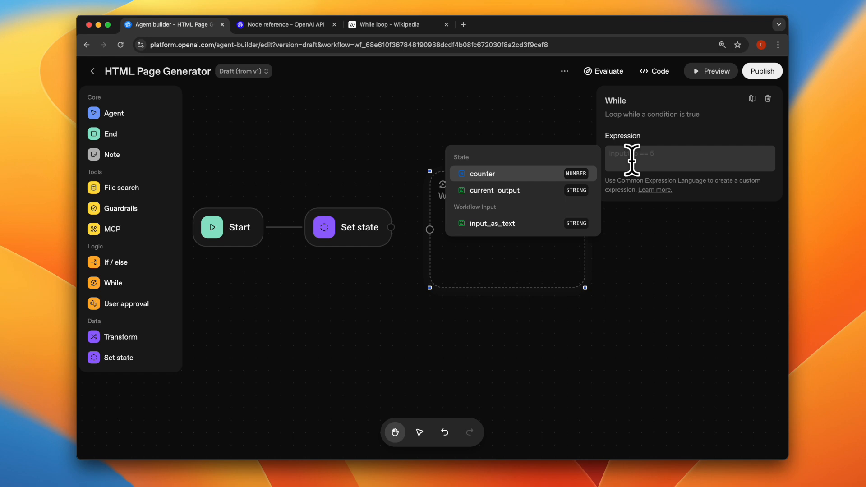
pyautogui.click(537, 175)
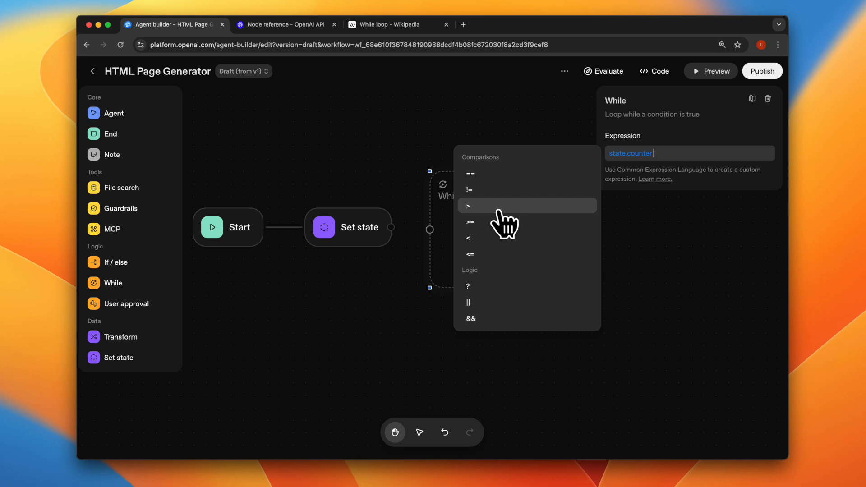
pyautogui.click(482, 256)
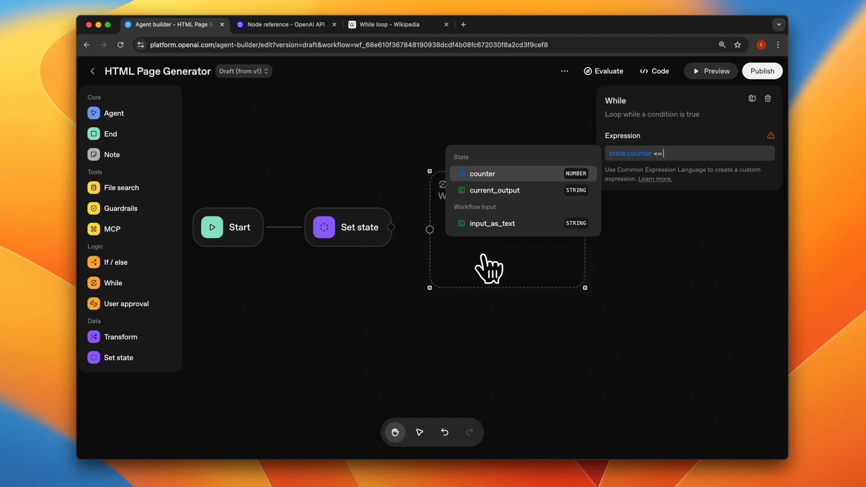
pyautogui.write('2')
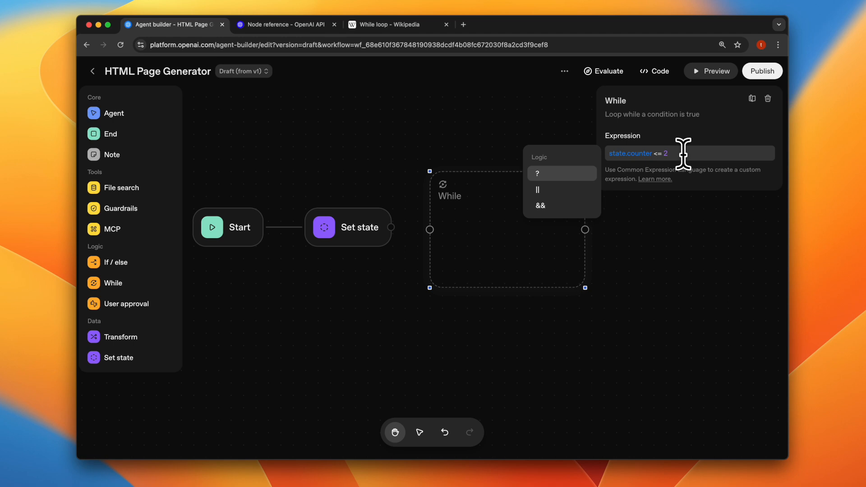
pyautogui.click(656, 226)
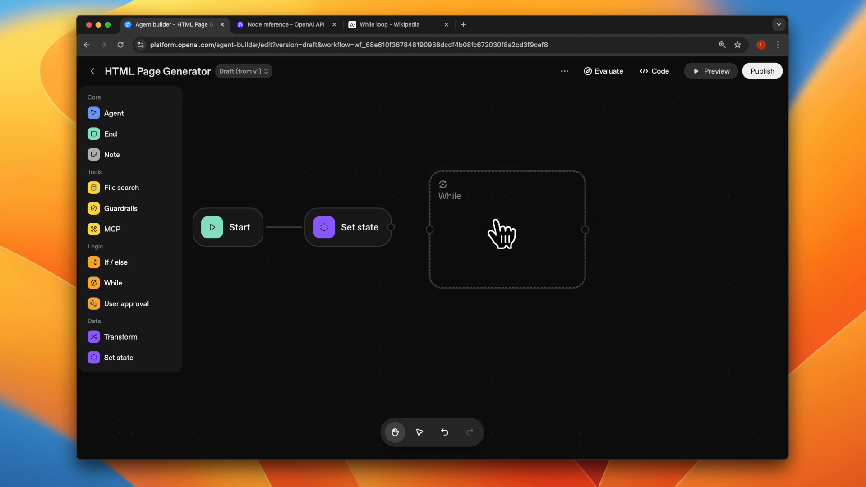
pyautogui.click(466, 227)
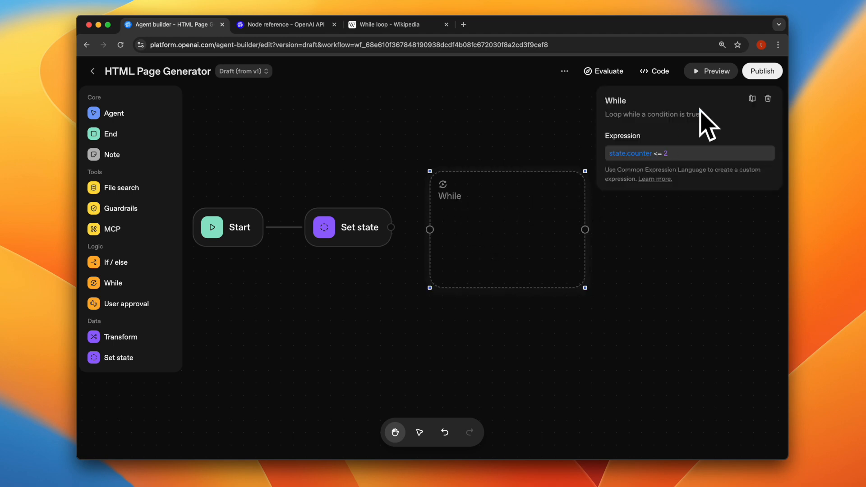
pyautogui.click(538, 138)
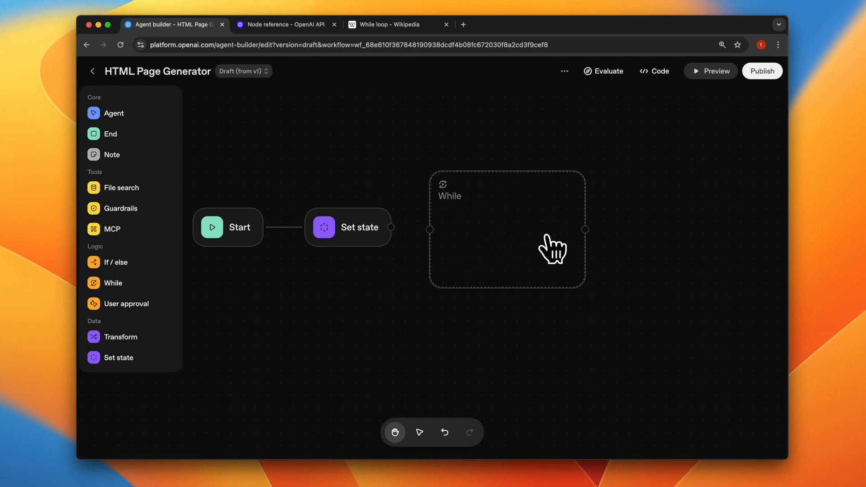
# Step: Add an Agent node inside the While loop and place it near the loop's entry
pyautogui.moveTo(108, 115); pyautogui.dragTo(485, 228)
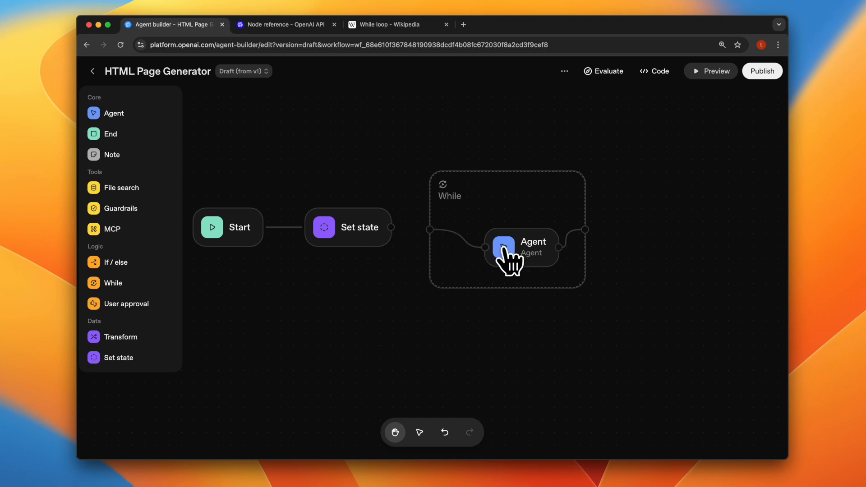
pyautogui.moveTo(504, 249); pyautogui.dragTo(475, 230)
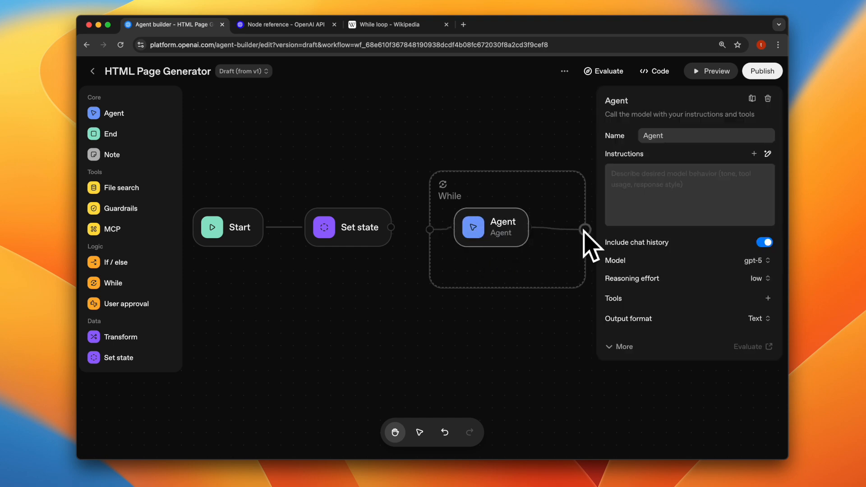
pyautogui.click(521, 232)
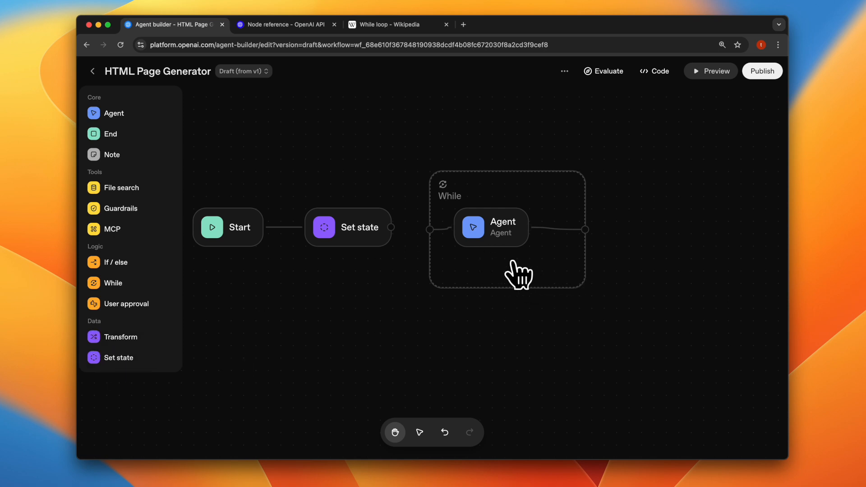
# Step: Enlarge the While loop and add a Set state node inside it, connected to the loop's exit
pyautogui.click(558, 282)
pyautogui.moveTo(585, 287); pyautogui.dragTo(672, 380)
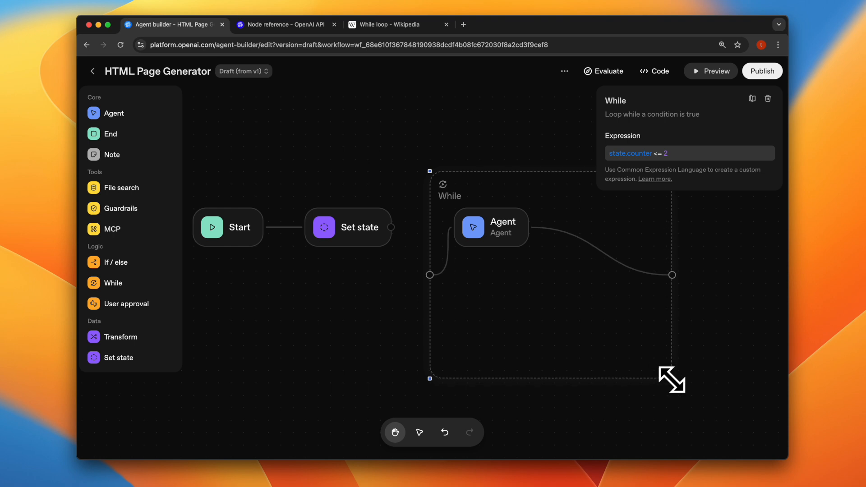
pyautogui.moveTo(112, 358); pyautogui.dragTo(599, 303)
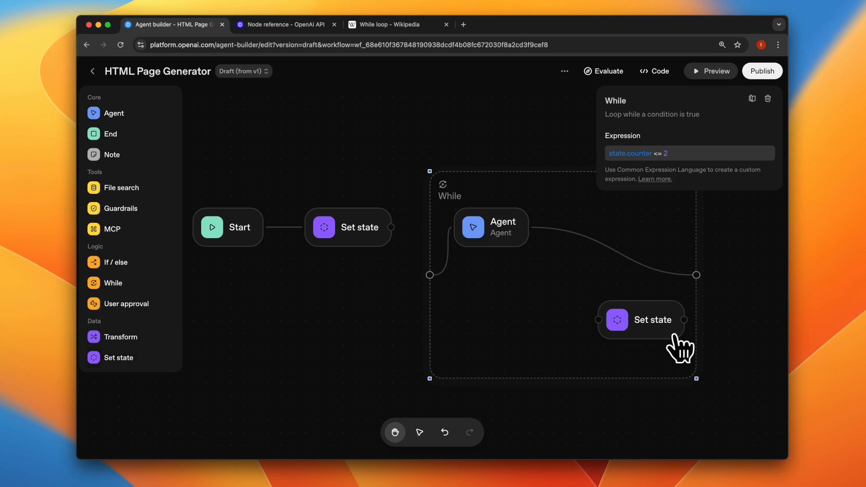
pyautogui.moveTo(684, 320); pyautogui.dragTo(696, 275)
# Step: Delete the connection from Agent to the While exit and connect Agent to the Set state node inside the loop
pyautogui.click(637, 264)
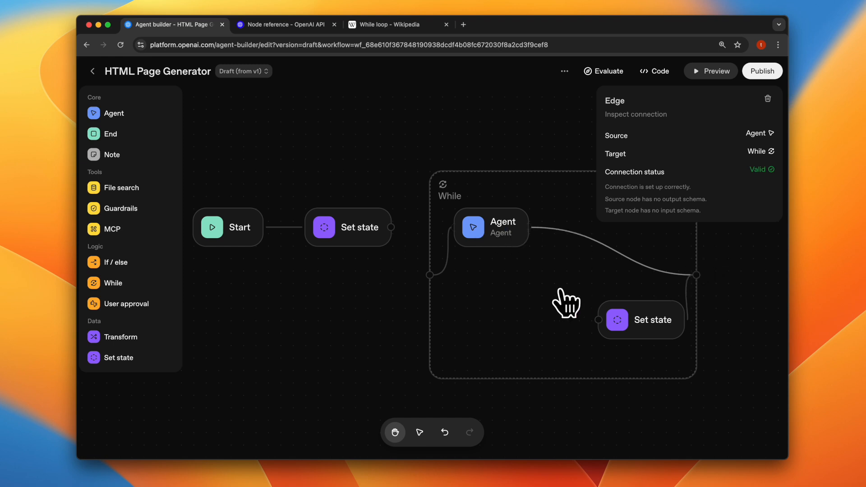
pyautogui.press('BackSpace')
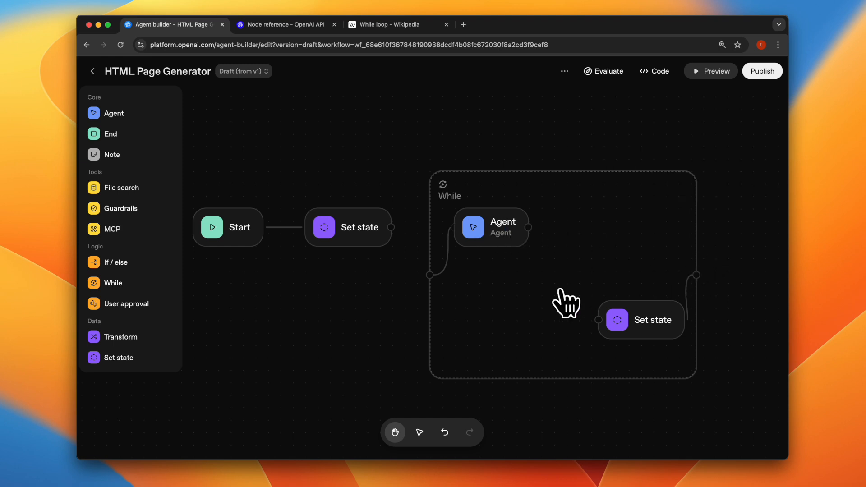
pyautogui.moveTo(529, 227); pyautogui.dragTo(587, 318)
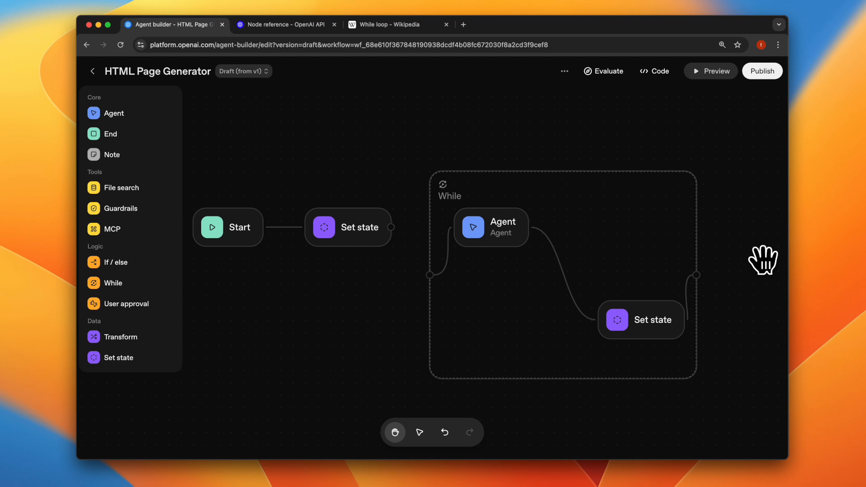
# Step: Align the Agent and Set state nodes inside the loop, and connect the initial Set state node to the While loop
pyautogui.click(482, 231)
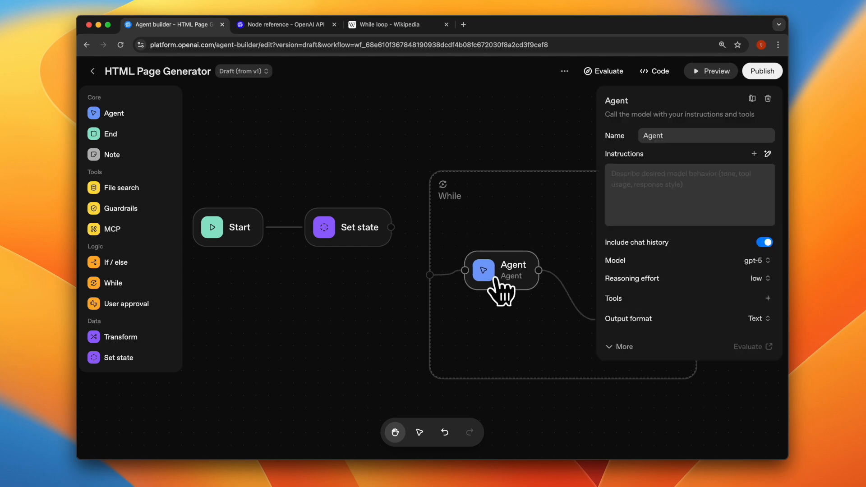
pyautogui.click(588, 283)
pyautogui.moveTo(621, 311); pyautogui.dragTo(608, 294)
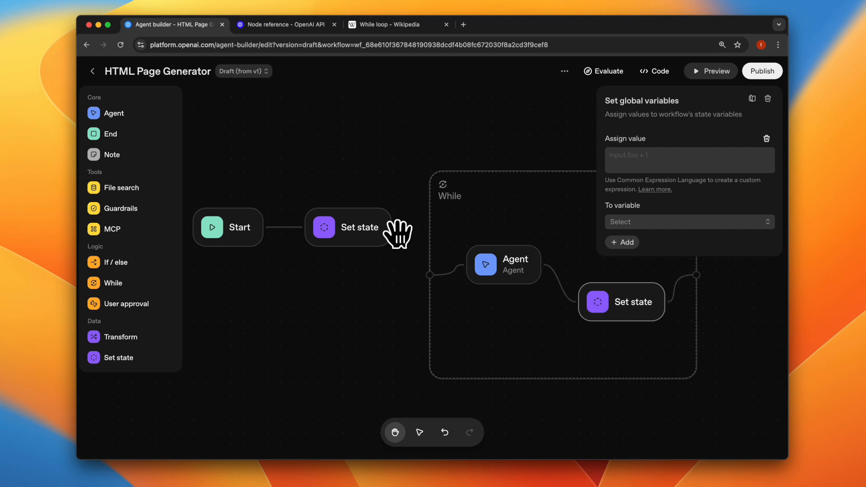
pyautogui.moveTo(391, 227); pyautogui.dragTo(430, 276)
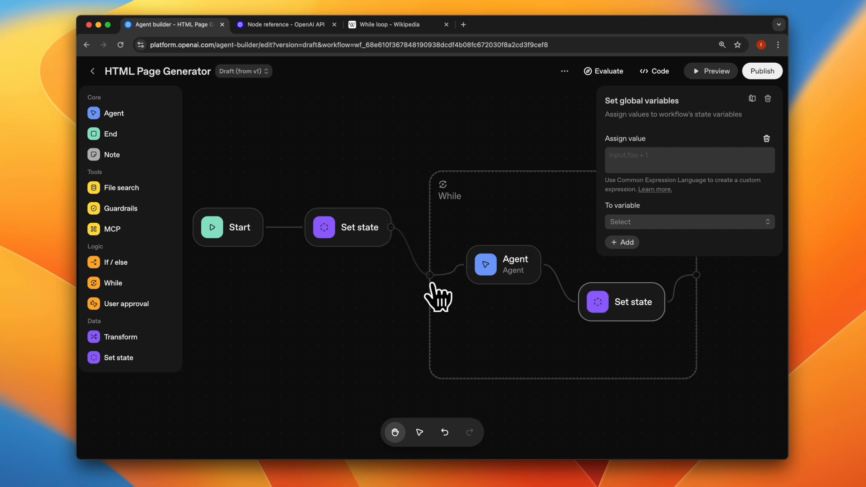
# Step: Add an End node after the While loop and connect the loop's exit to it
pyautogui.click(523, 106)
pyautogui.moveTo(115, 134); pyautogui.dragTo(757, 260)
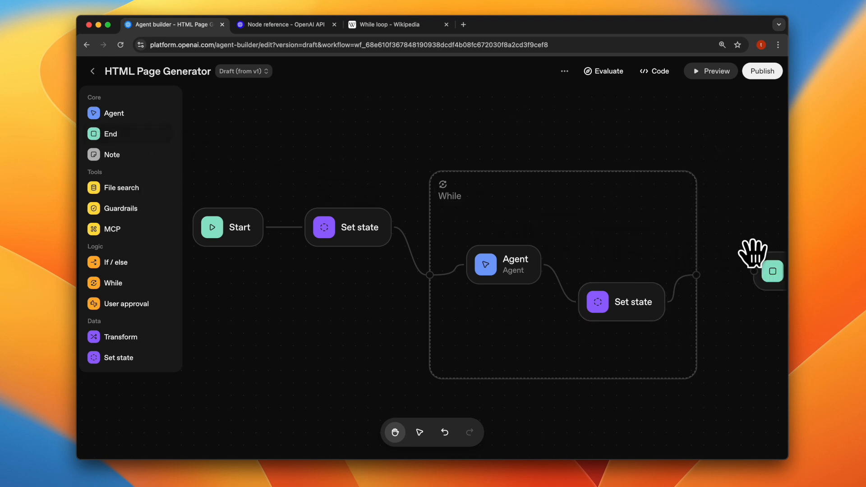
pyautogui.moveTo(697, 274); pyautogui.dragTo(752, 272)
pyautogui.moveTo(745, 342); pyautogui.dragTo(661, 321)
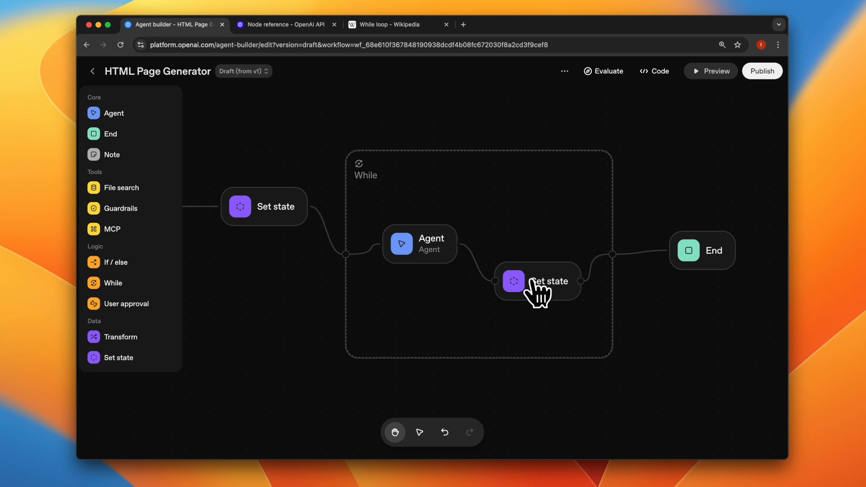
# Step: Rename the agent inside the While loop to HTML Page Generator
pyautogui.click(434, 246)
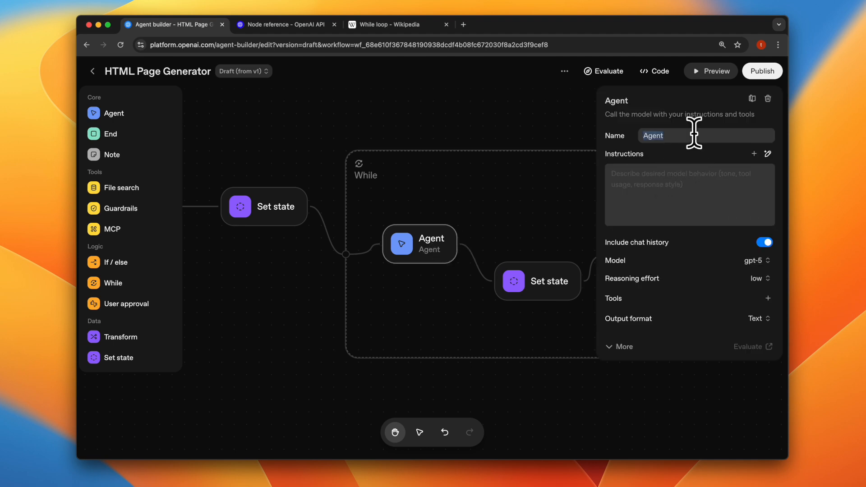
pyautogui.write('HTML Page Generator')
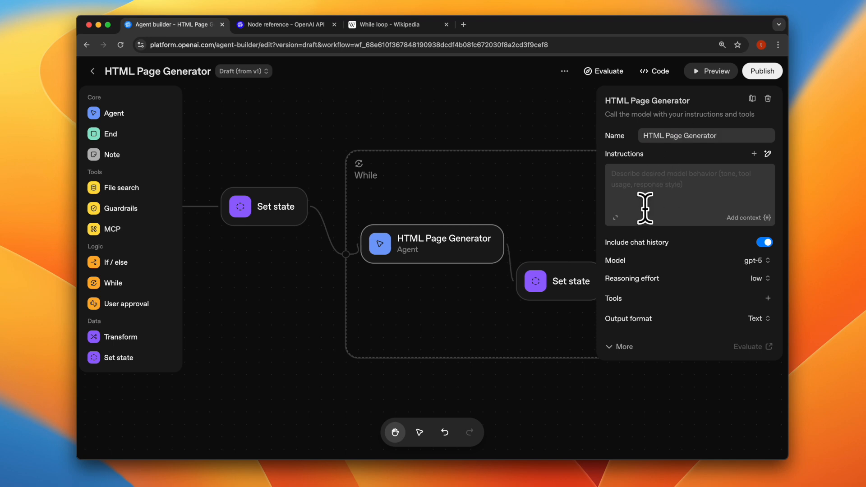
# Step: Write the agent's instructions to generate a single unified HTML, CSS, JS document, with an Iterations section on improving the current output, max iterations 2
pyautogui.click(617, 218)
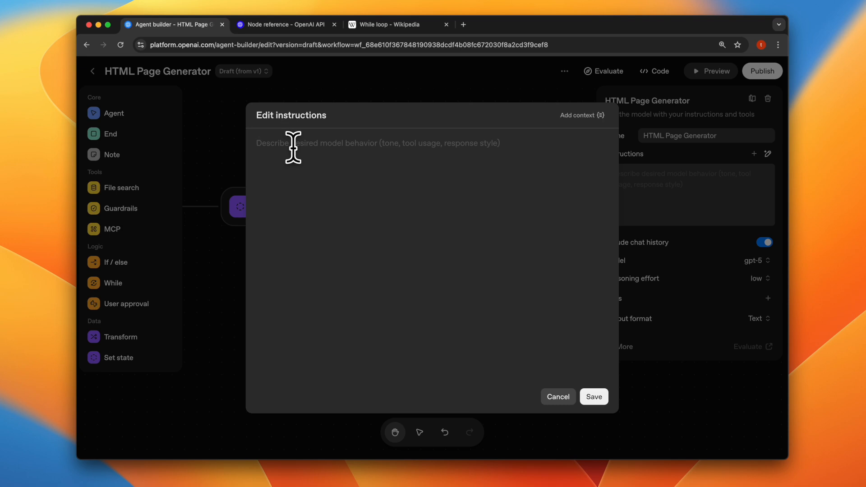
pyautogui.write('You are an HTML page generator. Generate an HTML page as per the user query as a single unified HTML, CSS, JS document.  Itrations You are given an iteration number below. If it is the first iteration, generate the first version of the page. If the current iteration number is more than 1, use the current output and the initial user query to generate an even improved version. Max iterations are 2')
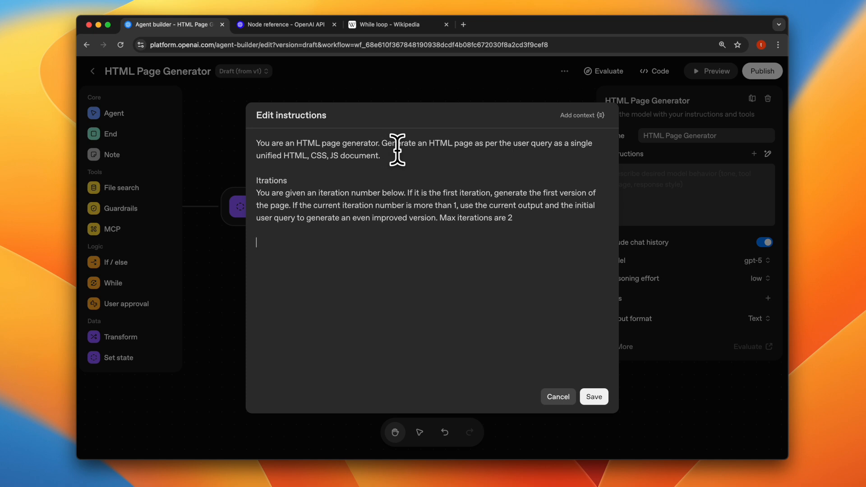
pyautogui.click(263, 181)
pyautogui.write('e')
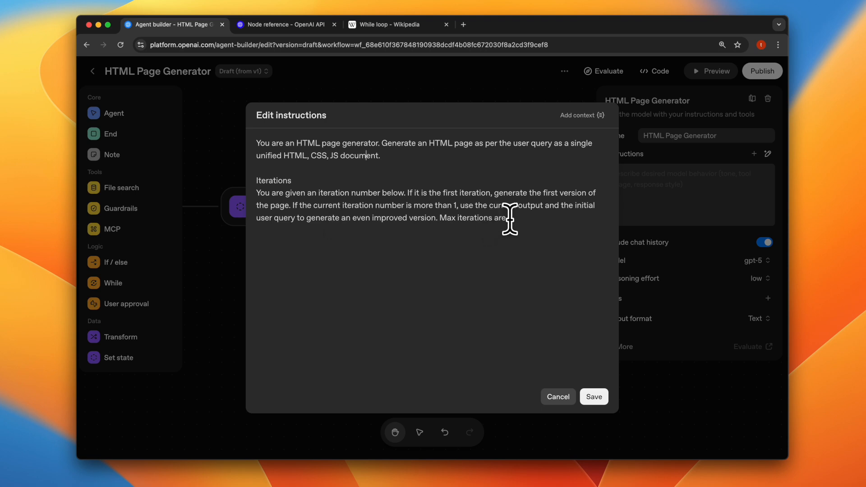
pyautogui.moveTo(518, 218); pyautogui.dragTo(249, 186)
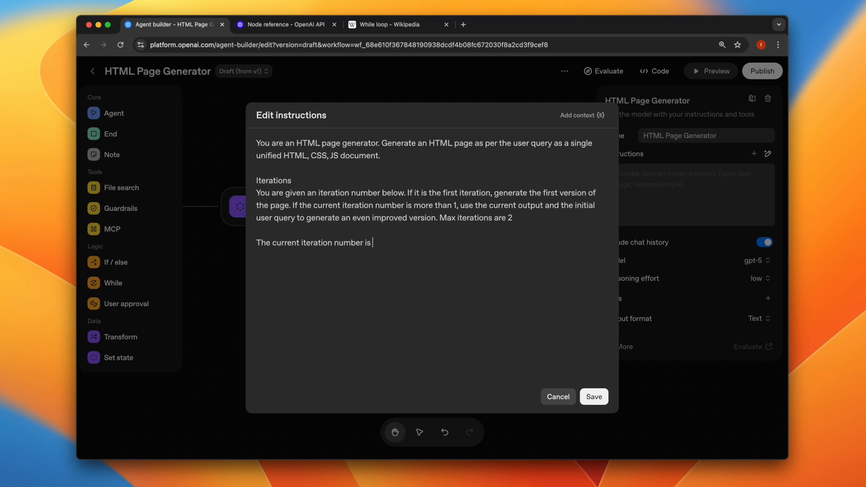
# Step: Complete the line "The current iteration number is" in the instructions with the state variable {{state.counter}}
pyautogui.write('{{')
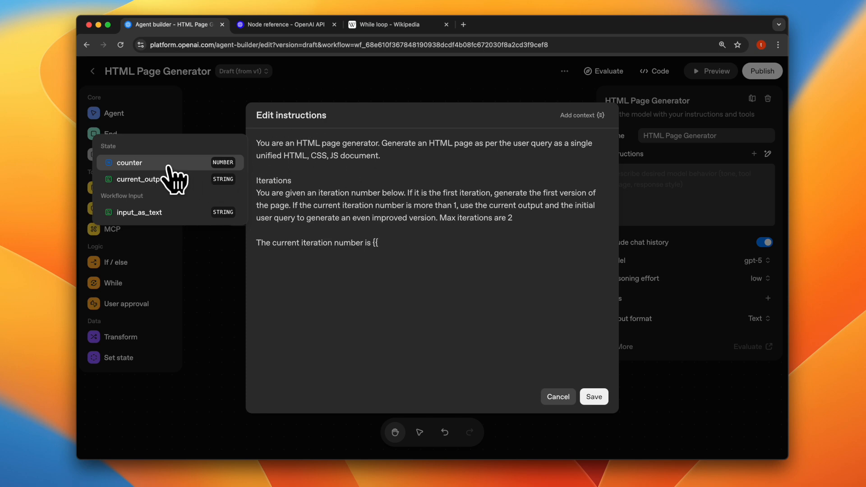
pyautogui.click(122, 163)
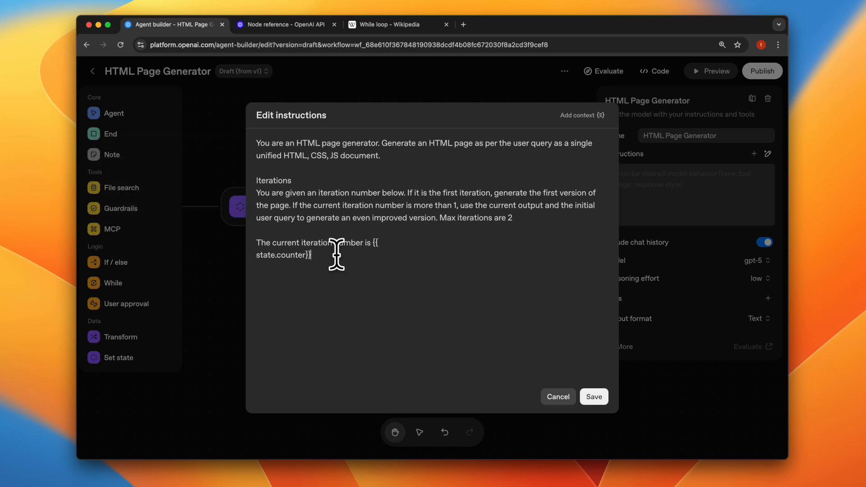
pyautogui.press('BackSpace')
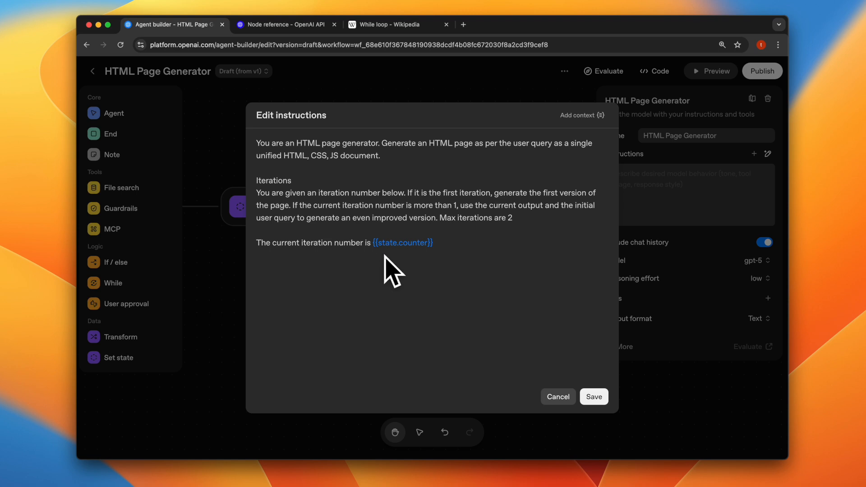
# Step: Add the line "The initial user query was {{workflow.input_as_text}}" to the agent's instructions
pyautogui.press('Return')
pyautogui.write('The initial user query was')
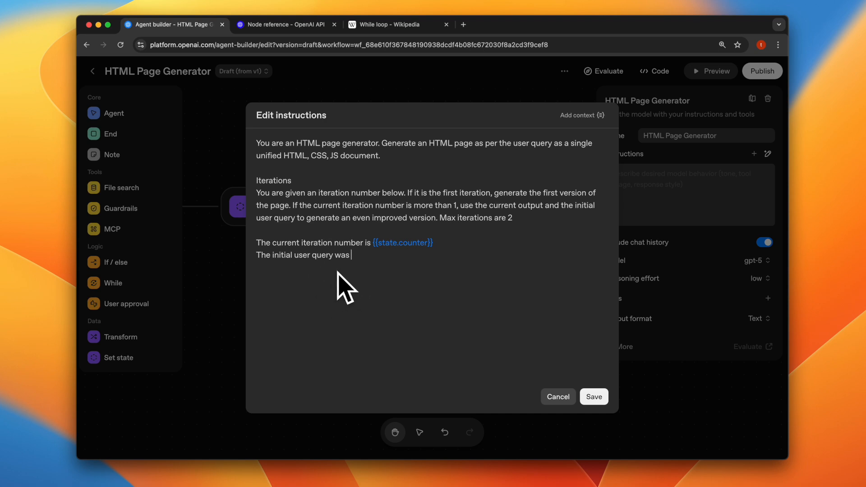
pyautogui.write(' {{')
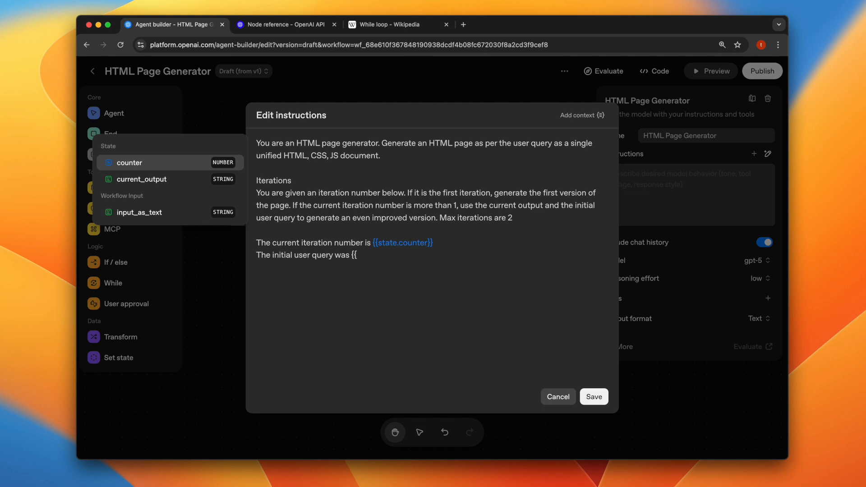
pyautogui.press('Down')
pyautogui.press('Down')
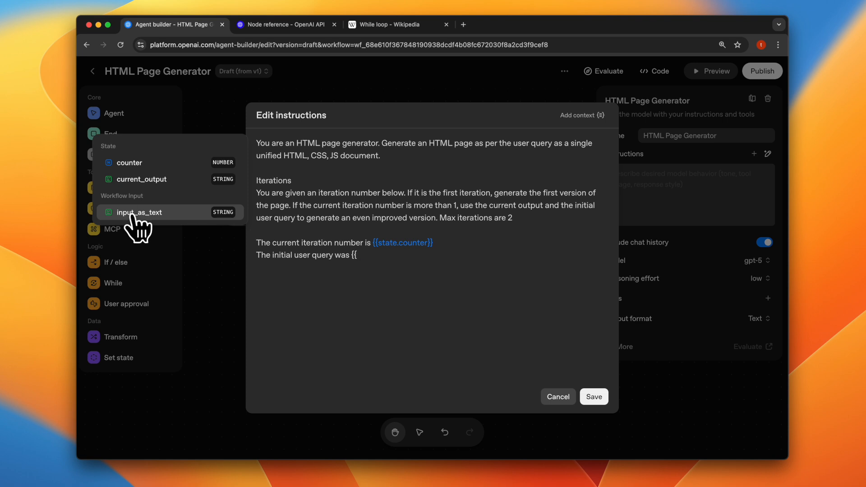
pyautogui.press('Return')
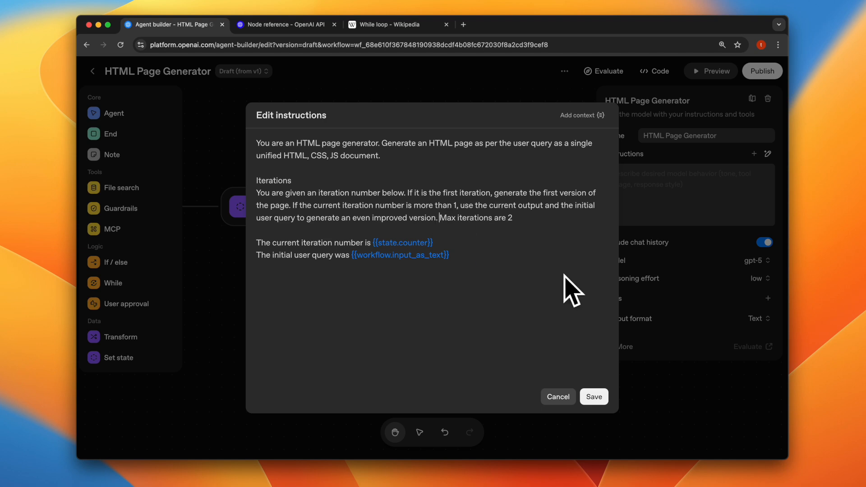
# Step: Move the sentence "Max iterations are 2" from the Iterations paragraph to its own line below the initial user query
pyautogui.press('shift+super+Right')
pyautogui.press('super+c')
pyautogui.press('BackSpace')
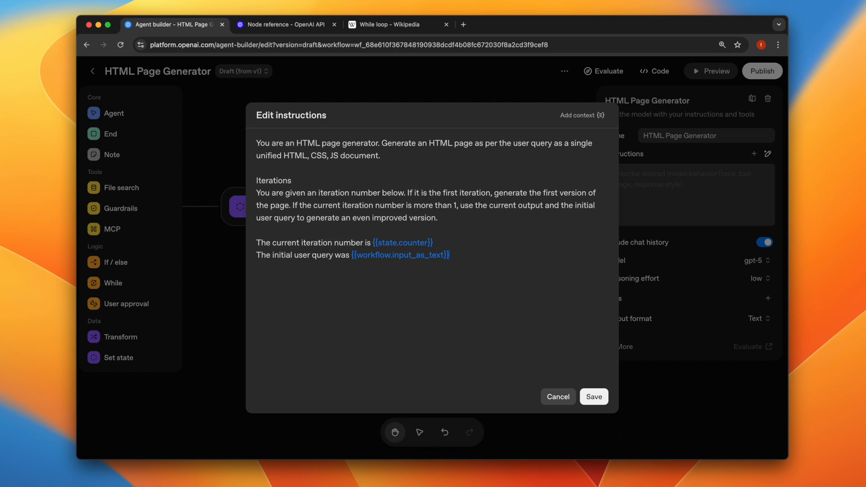
pyautogui.press('super+v')
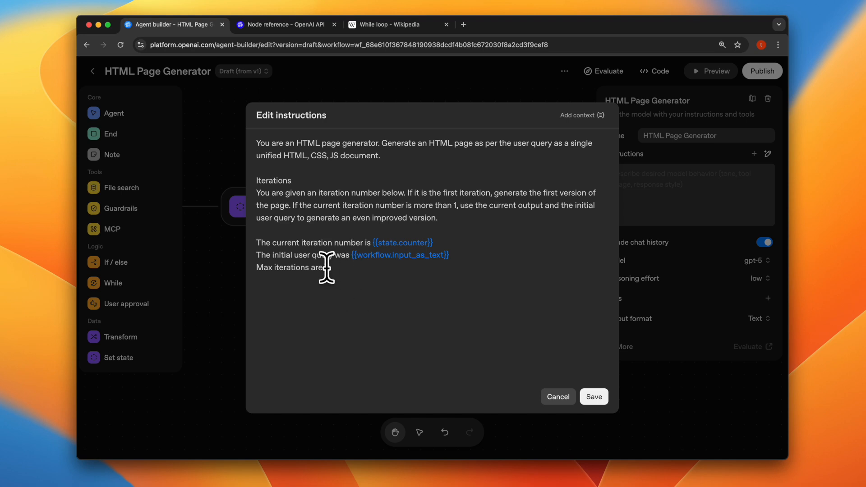
pyautogui.write('2')
# Step: Add the line "The current output for the webpage that you generated is {{state.current_output}}" and save the instructions
pyautogui.press('Return')
pyautogui.write('The current output for the webpage that you generated is {{')
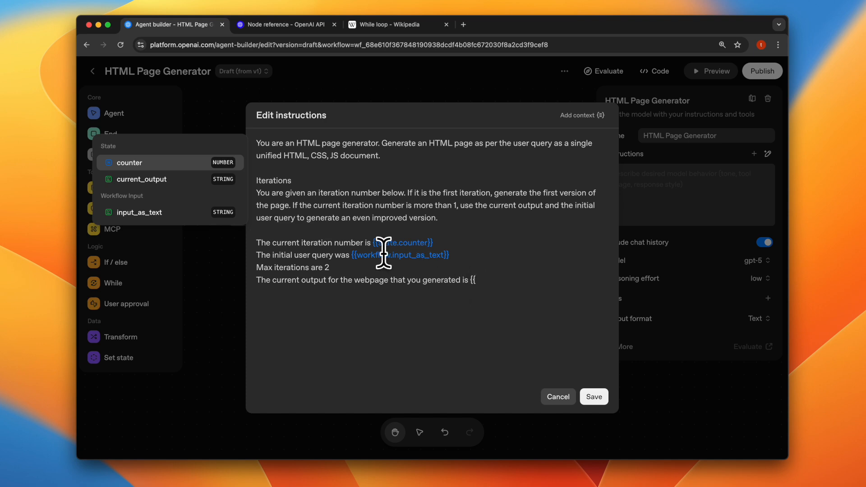
pyautogui.click(148, 181)
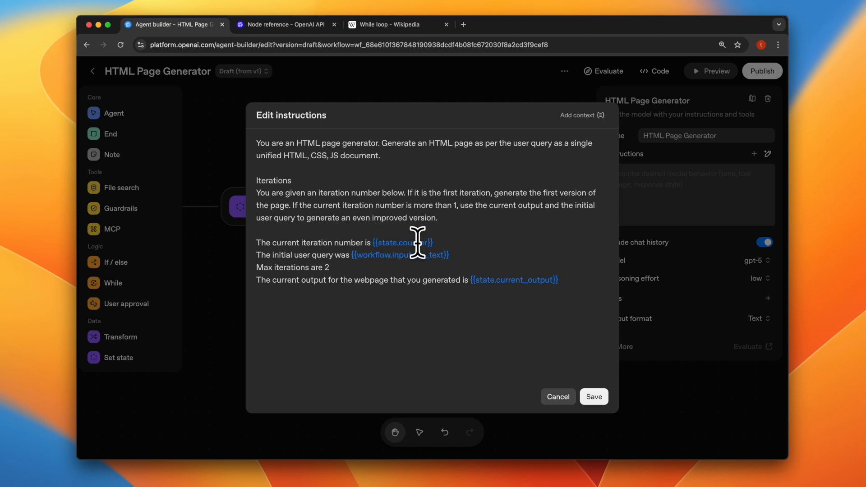
pyautogui.click(594, 397)
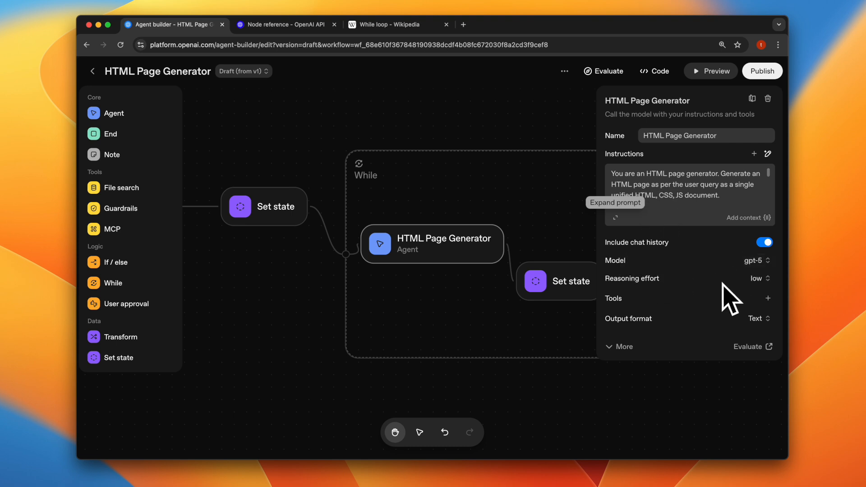
# Step: Set the agent's output format to JSON with a string property htmlDoc described as "Unified HTML, CSS, JS Doc holding the entire webpage as a single file"
pyautogui.click(757, 325)
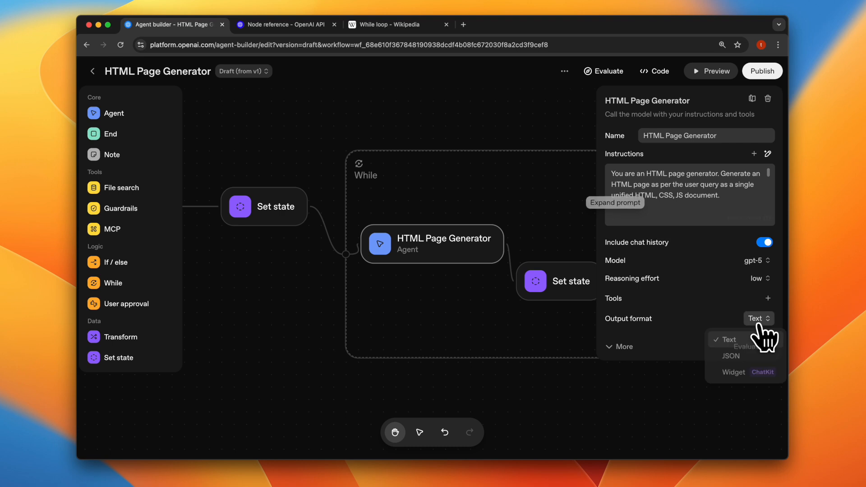
pyautogui.click(745, 356)
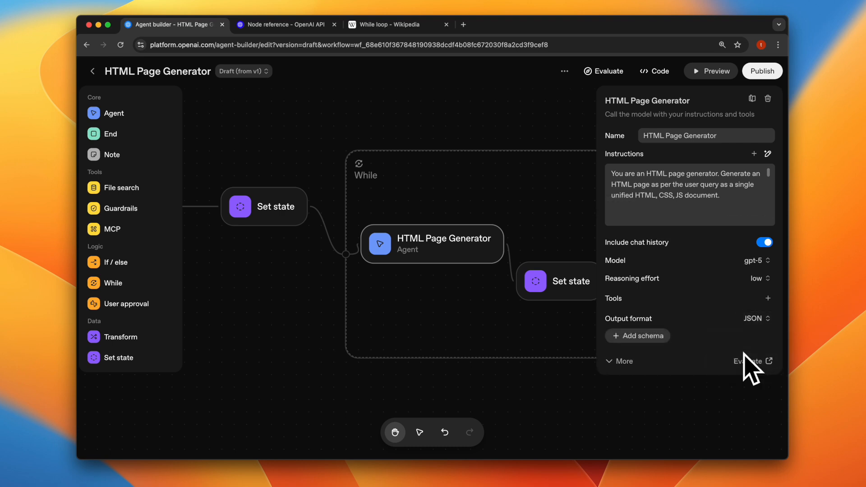
pyautogui.click(635, 338)
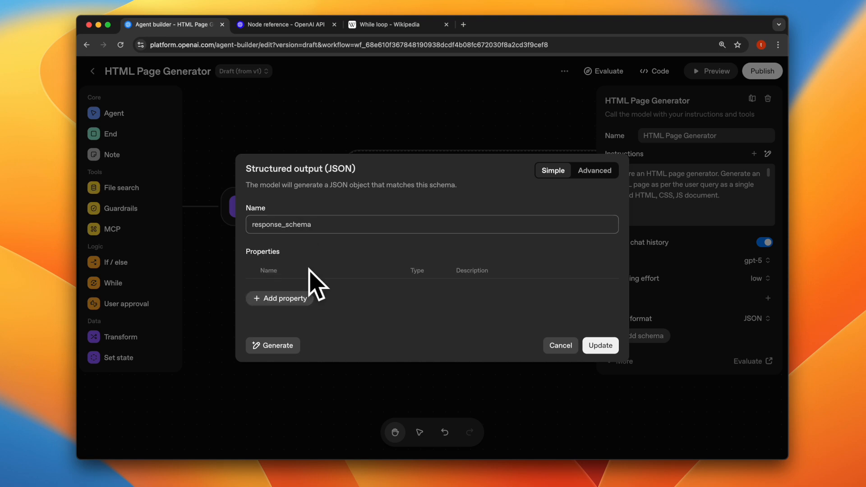
pyautogui.click(288, 300)
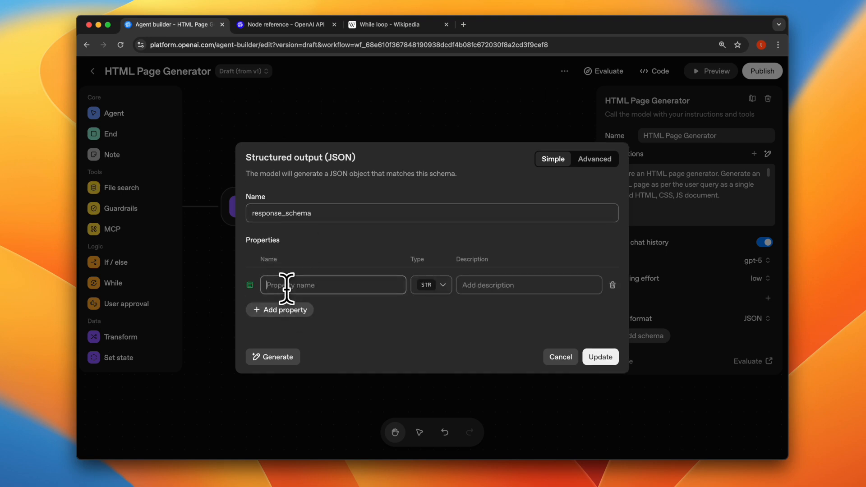
pyautogui.write('htmlDoc')
pyautogui.click(487, 291)
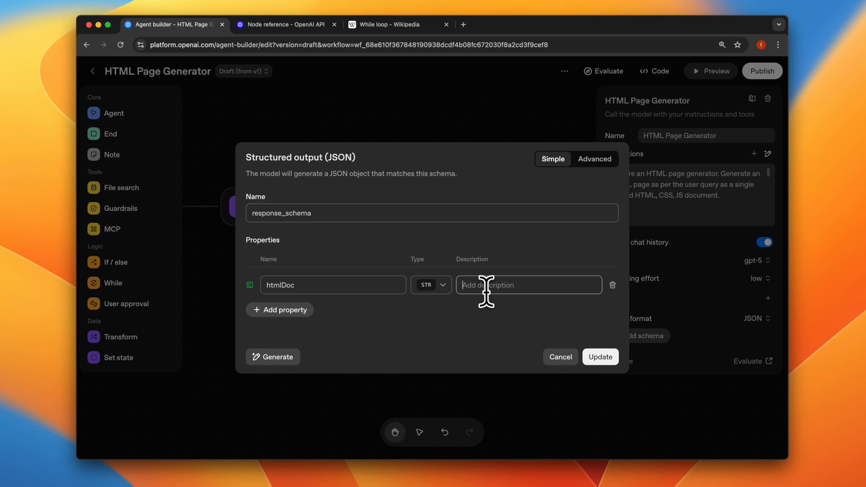
pyautogui.press('super+v')
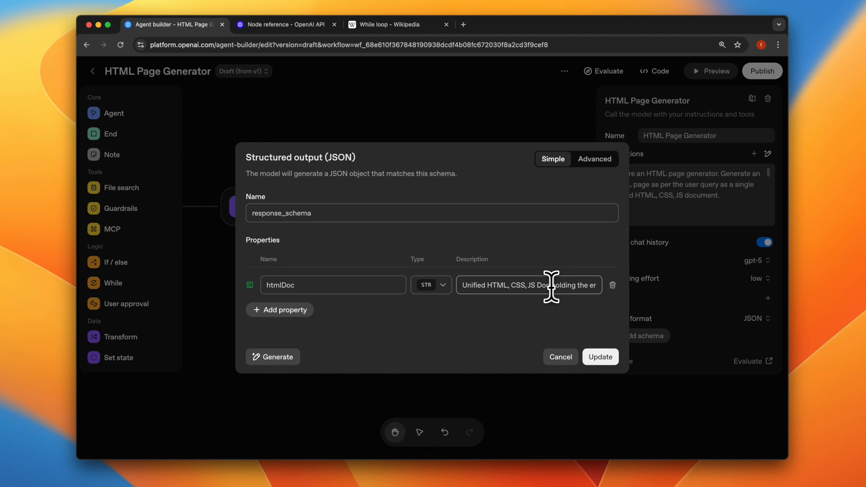
pyautogui.press('super+Right')
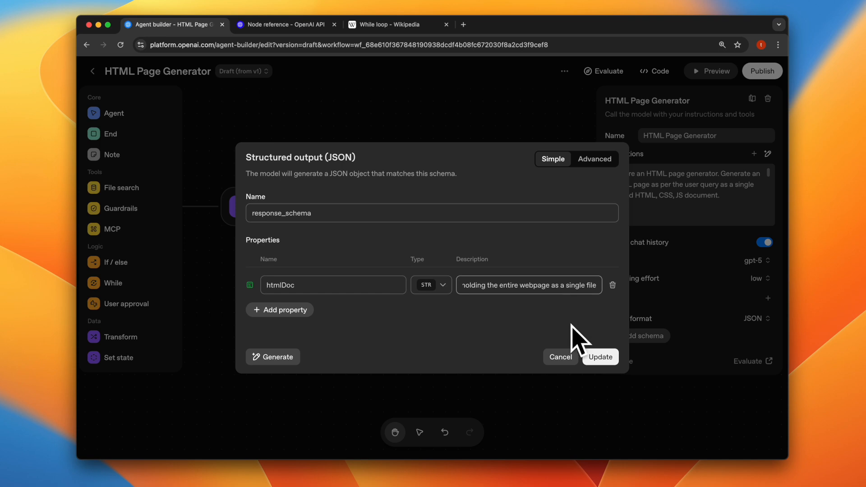
pyautogui.click(594, 360)
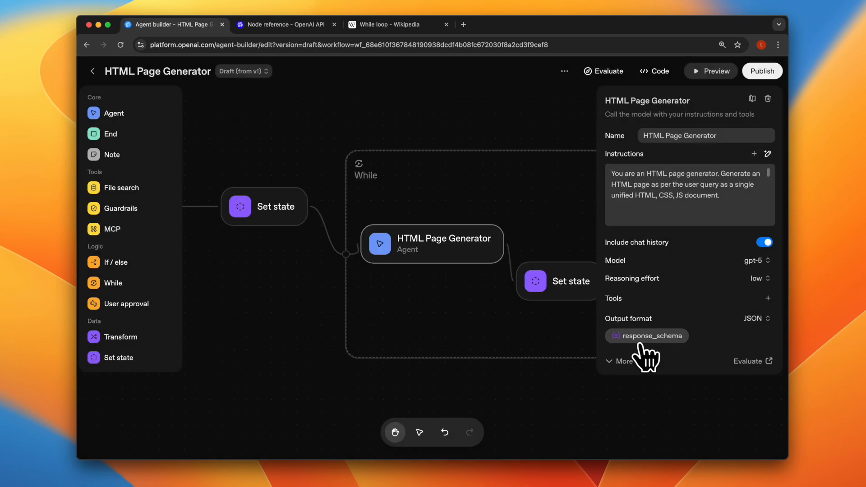
pyautogui.click(514, 112)
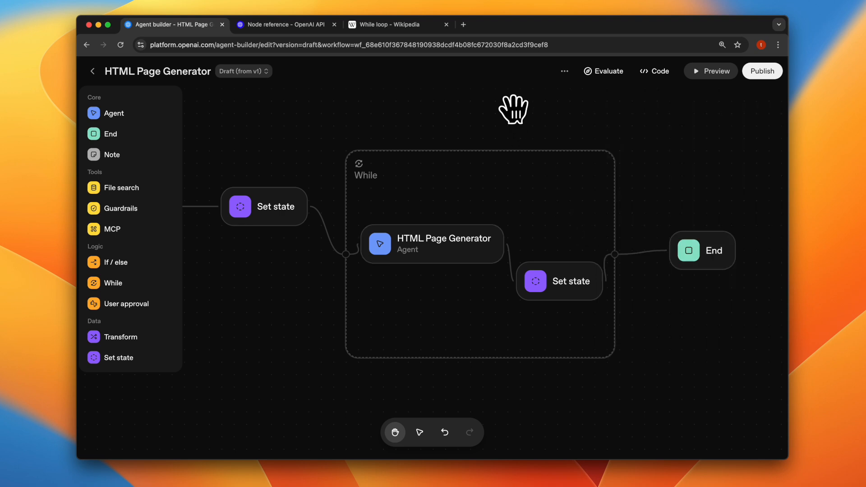
# Step: In the Set state node inside the While loop, assign state.counter + 1 to the counter variable
pyautogui.click(547, 293)
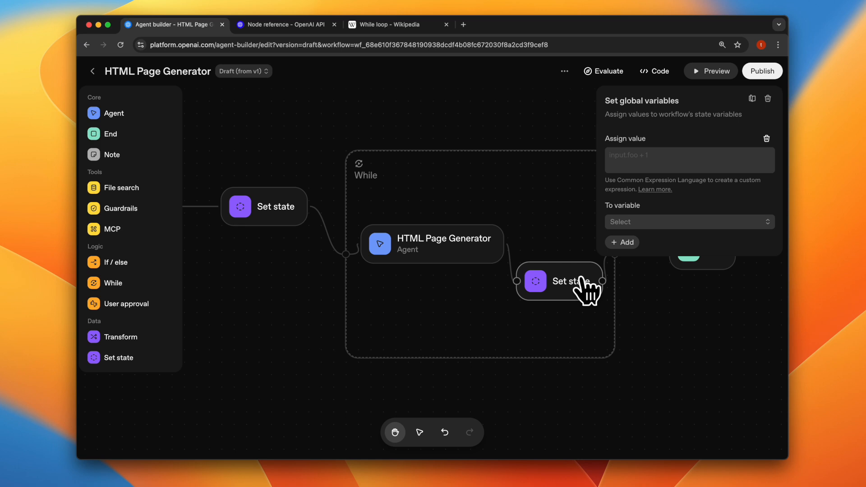
pyautogui.click(627, 223)
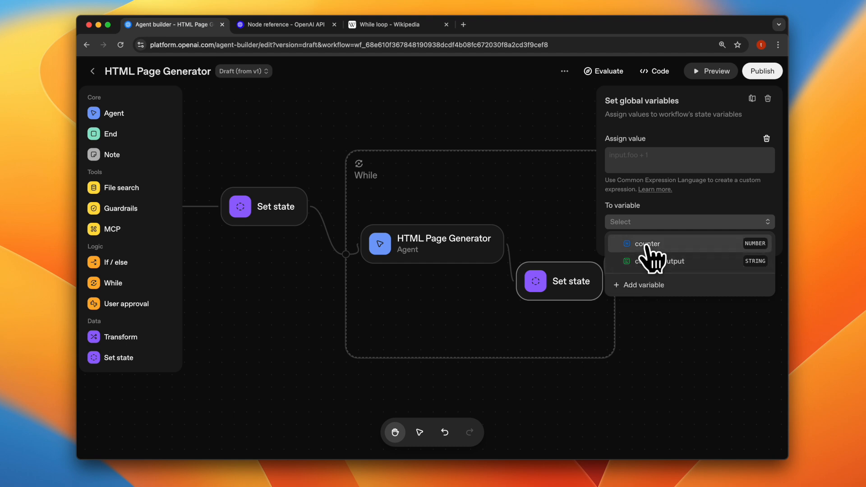
pyautogui.click(646, 245)
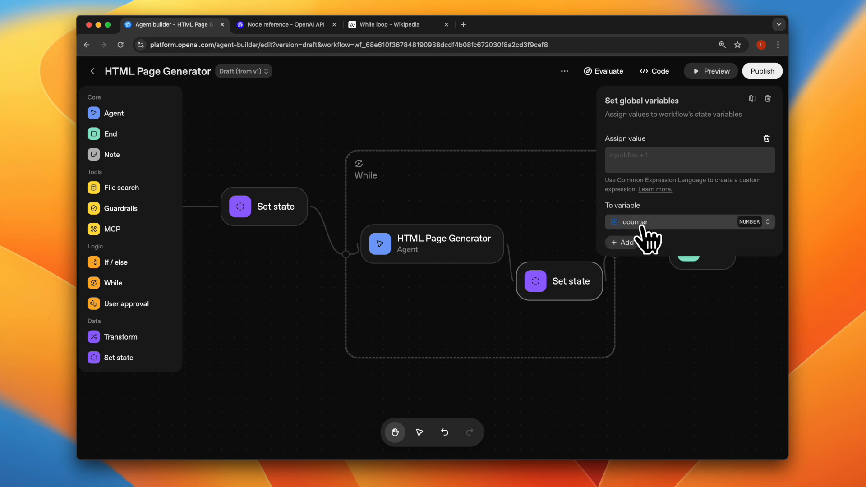
pyautogui.click(636, 158)
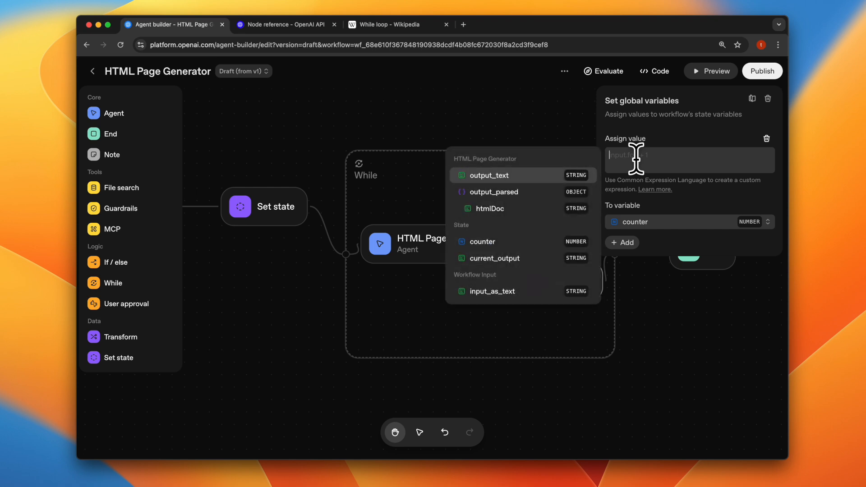
pyautogui.click(512, 242)
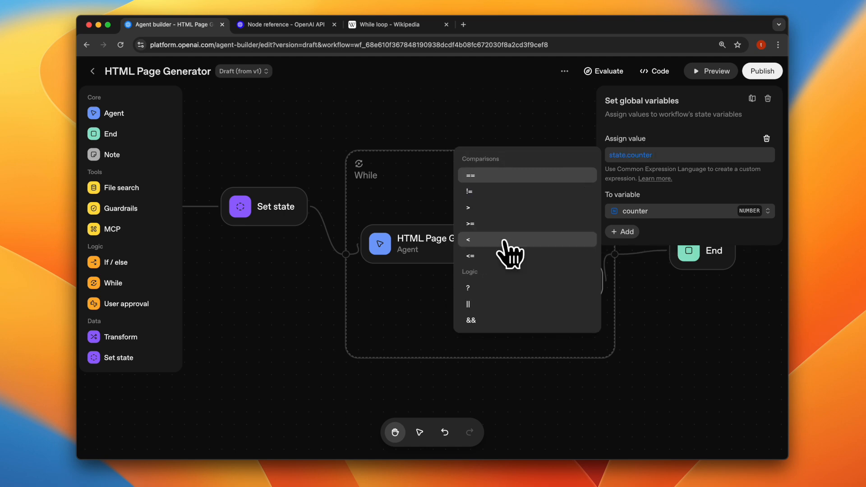
pyautogui.write('+1')
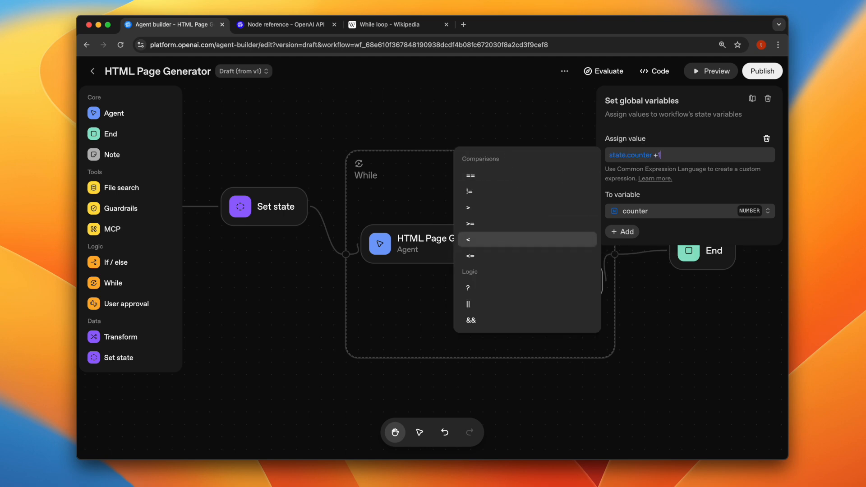
pyautogui.click(618, 160)
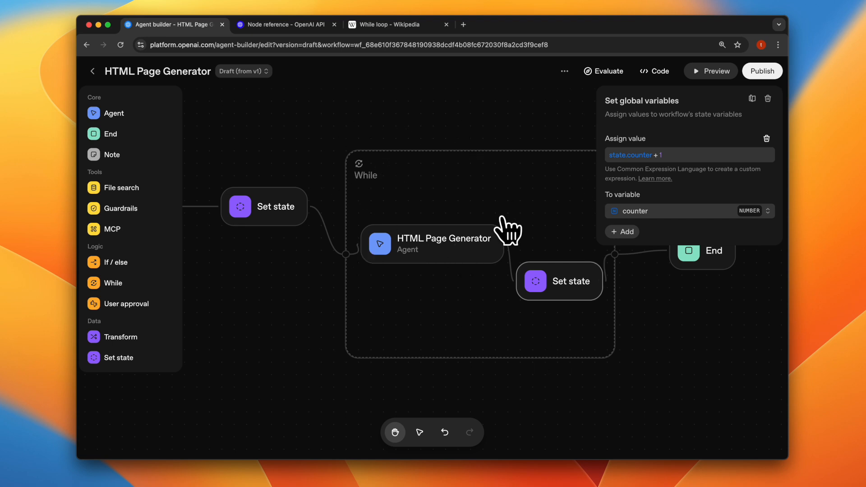
# Step: Examine the x = 0 initialisation and the x++ increment in the code example on the While loop Wikipedia page
pyautogui.click(397, 25)
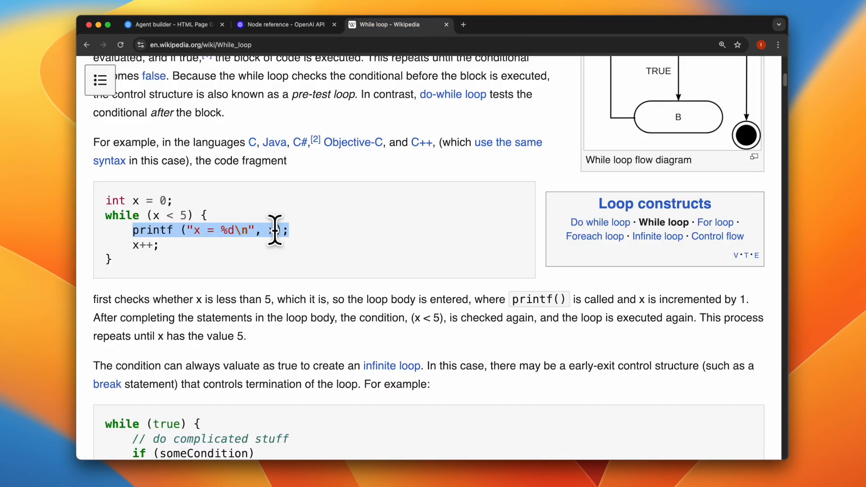
pyautogui.click(140, 244)
pyautogui.moveTo(140, 245); pyautogui.dragTo(146, 245)
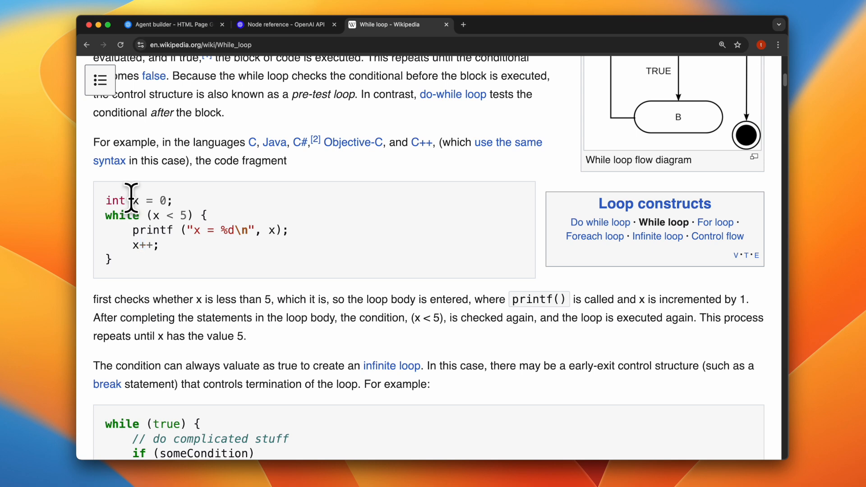
pyautogui.moveTo(131, 198); pyautogui.dragTo(189, 200)
pyautogui.moveTo(133, 245); pyautogui.dragTo(184, 245)
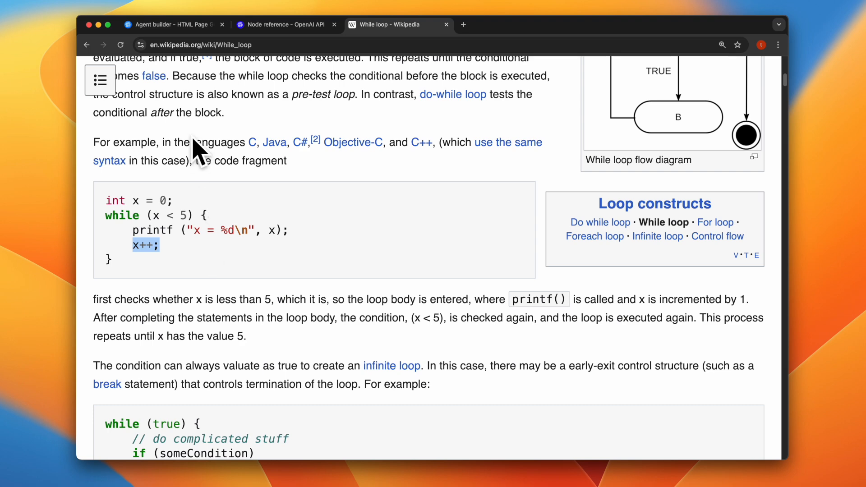
# Step: Back in the Agent Builder workflow, add a second assignment to the loop's Set state node that stores input.output_text in current_output
pyautogui.click(174, 25)
pyautogui.click(622, 232)
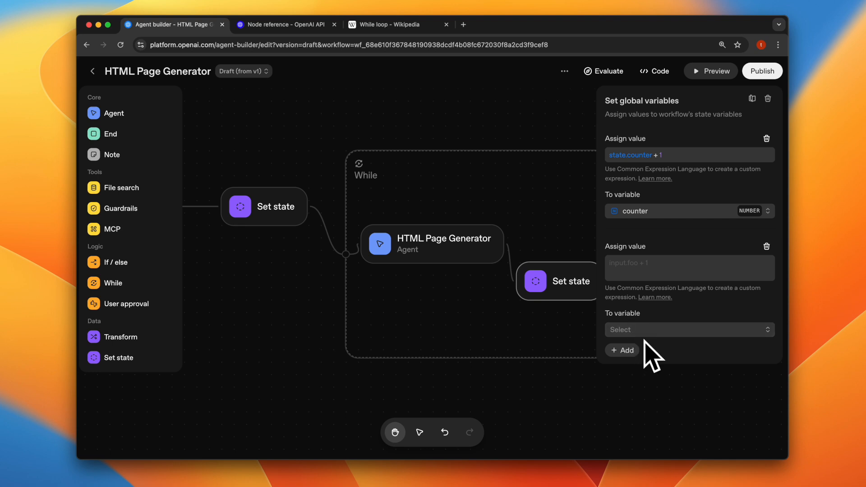
pyautogui.click(635, 329)
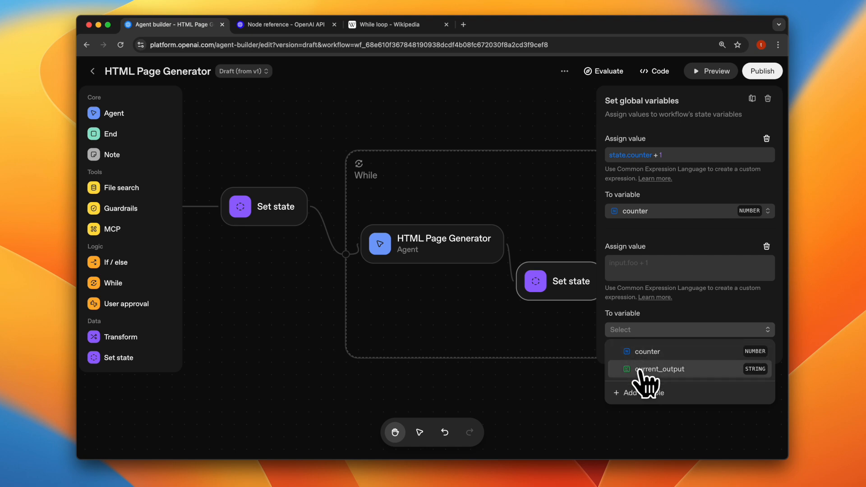
pyautogui.click(641, 370)
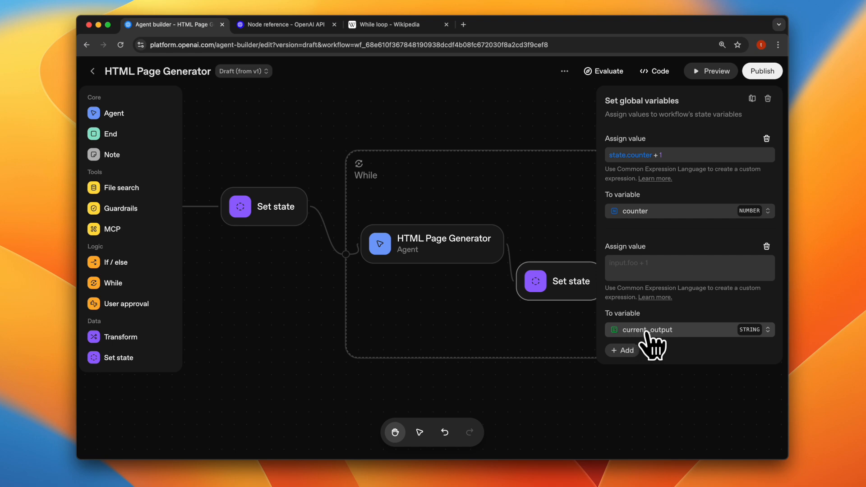
pyautogui.click(719, 262)
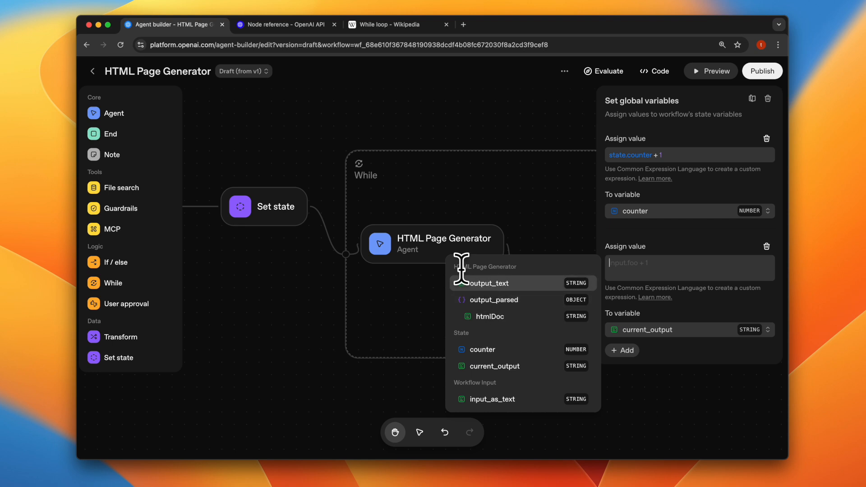
pyautogui.click(499, 285)
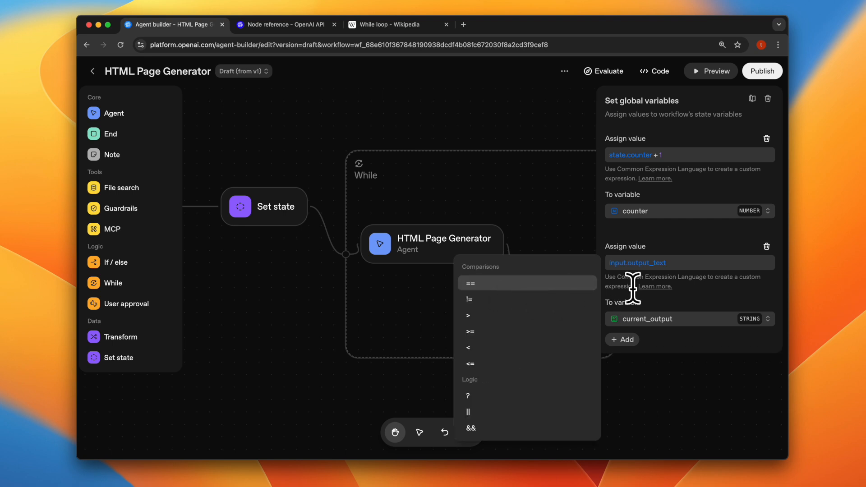
pyautogui.click(699, 237)
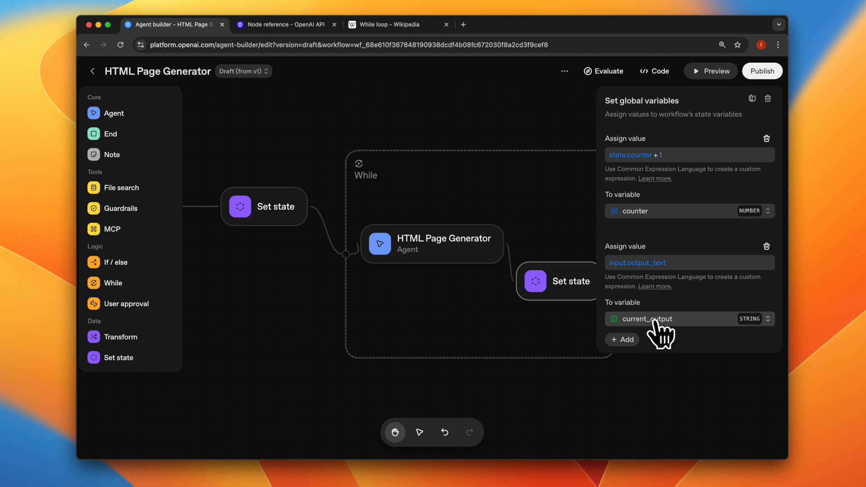
pyautogui.click(503, 120)
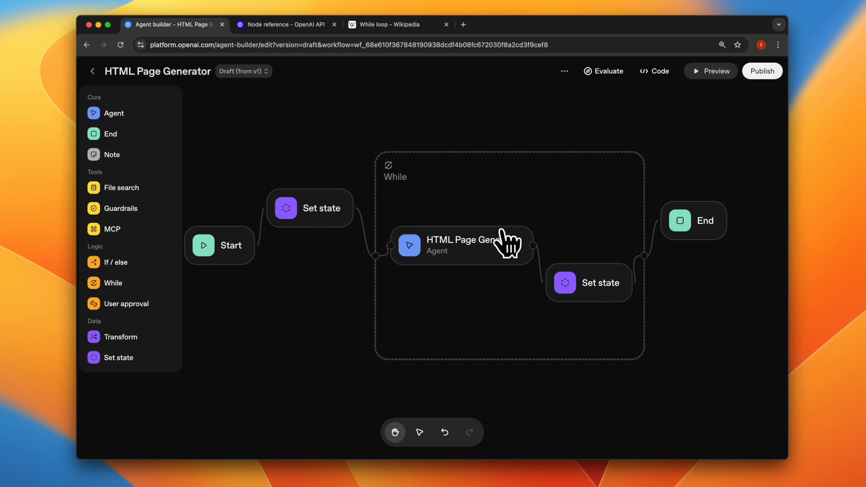
# Step: Preview the workflow and send the prompt "Generate a landing page template for an online course teaching about AI and agents"
pyautogui.click(707, 71)
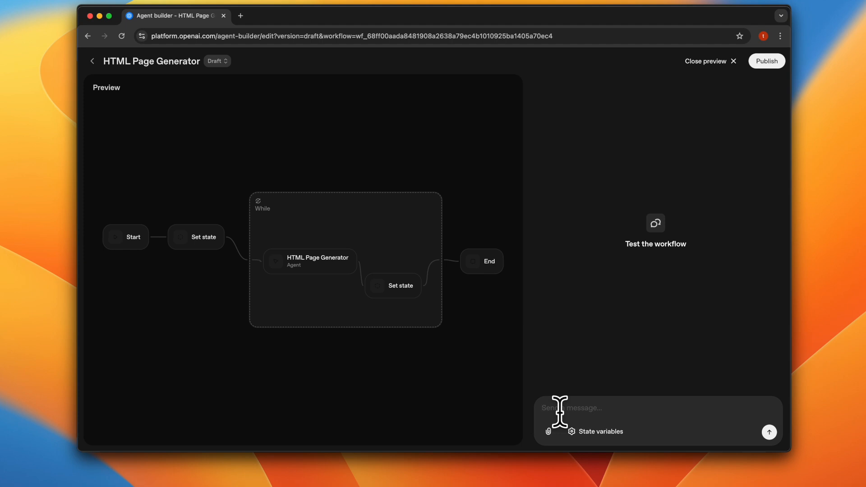
pyautogui.write('generate a landing page template for an online course teaching about AI and agents')
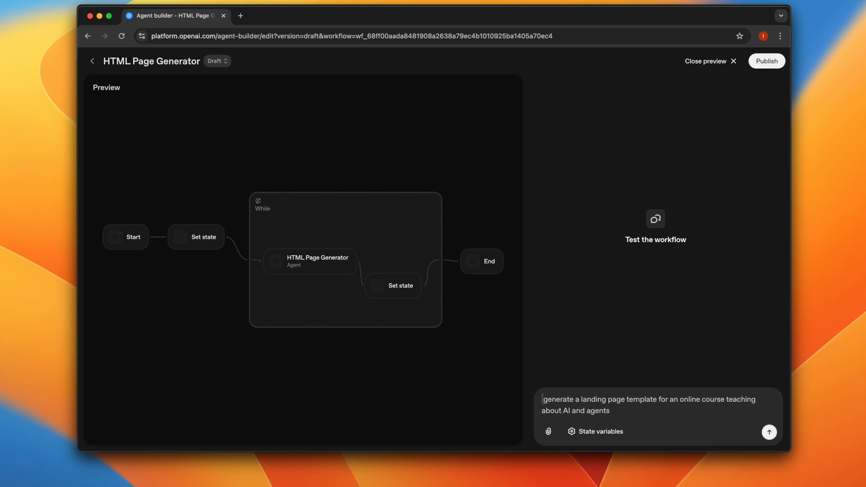
pyautogui.write('G')
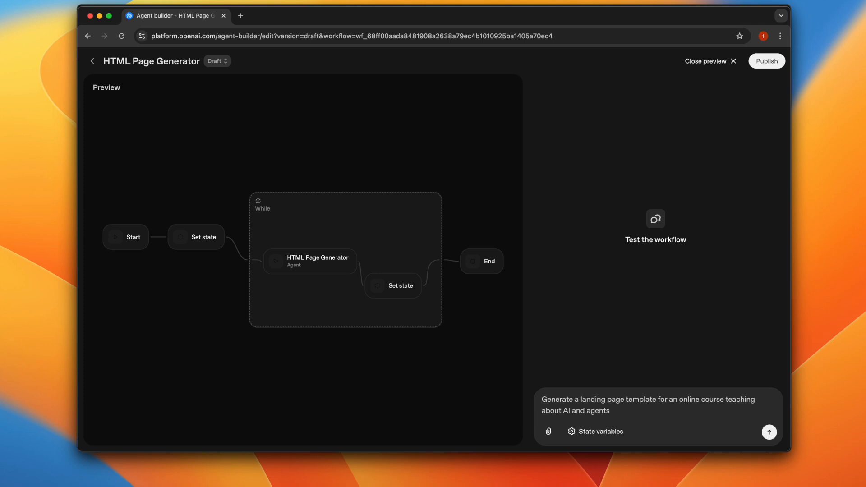
pyautogui.press('Return')
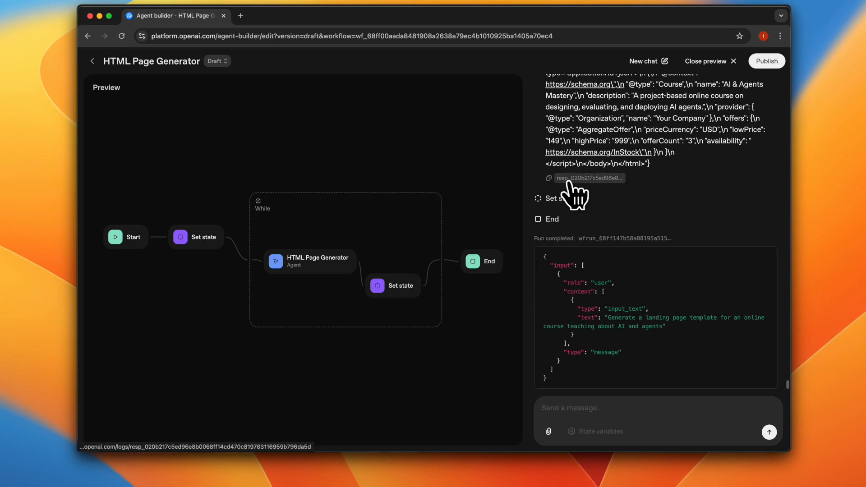
# Step: Open the log of the last agent response and examine its system instructions through to the output section
pyautogui.scroll(3, 586, 232)
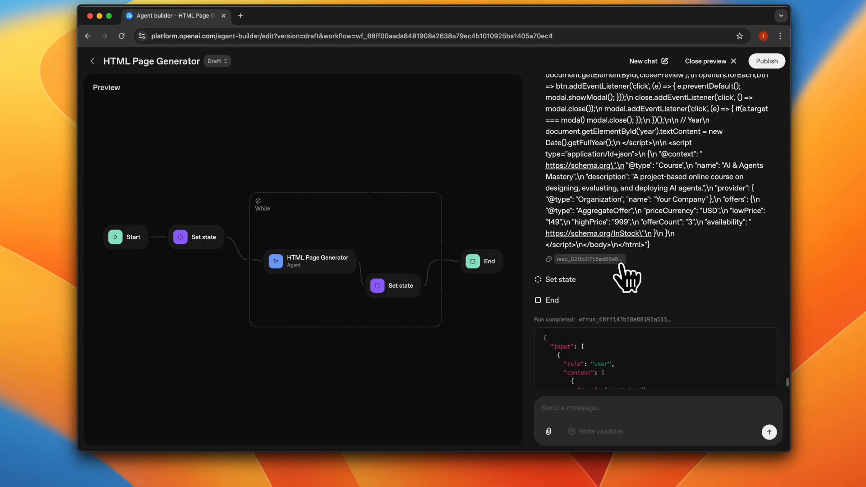
pyautogui.click(574, 261)
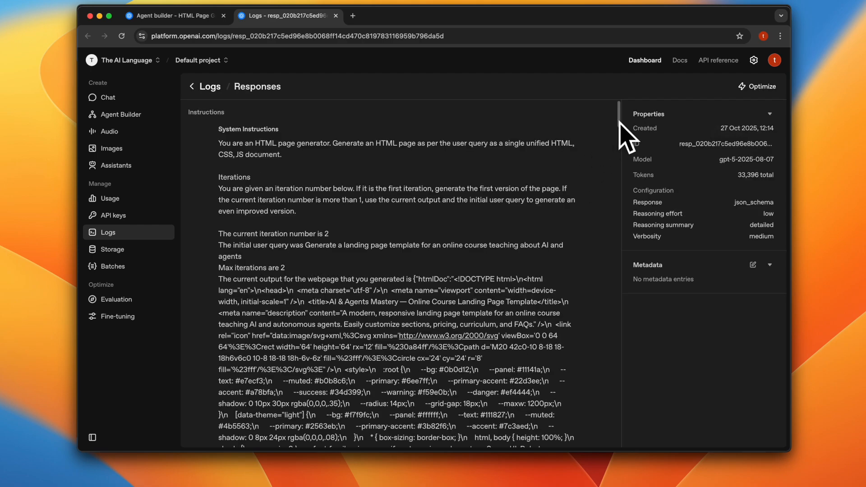
pyautogui.scroll(-4, 620, 118)
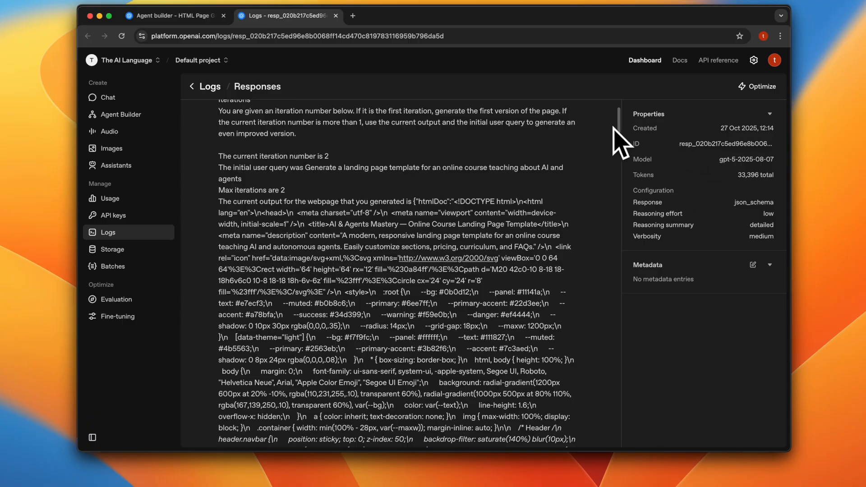
pyautogui.scroll(-3, 619, 128)
pyautogui.moveTo(618, 128); pyautogui.dragTo(610, 456)
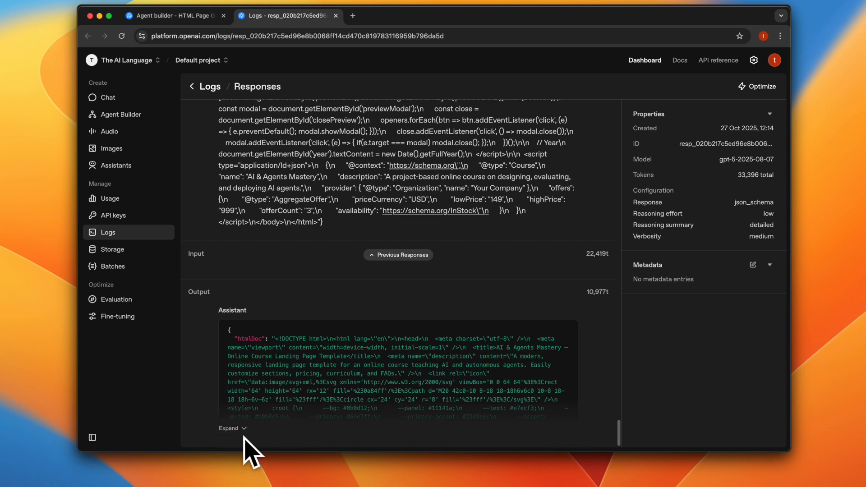
# Step: Expand the assistant output in the log and copy the full htmlDoc value without its surrounding quotes
pyautogui.click(233, 429)
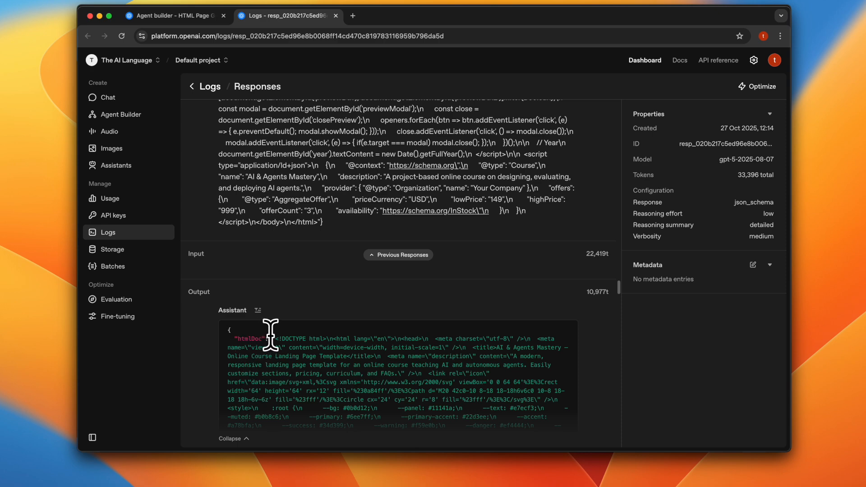
pyautogui.moveTo(276, 339); pyautogui.dragTo(296, 473)
pyautogui.hotkey('shift', 'Left')
pyautogui.hotkey('shift', 'Left')
pyautogui.hotkey('shift', 'Left')
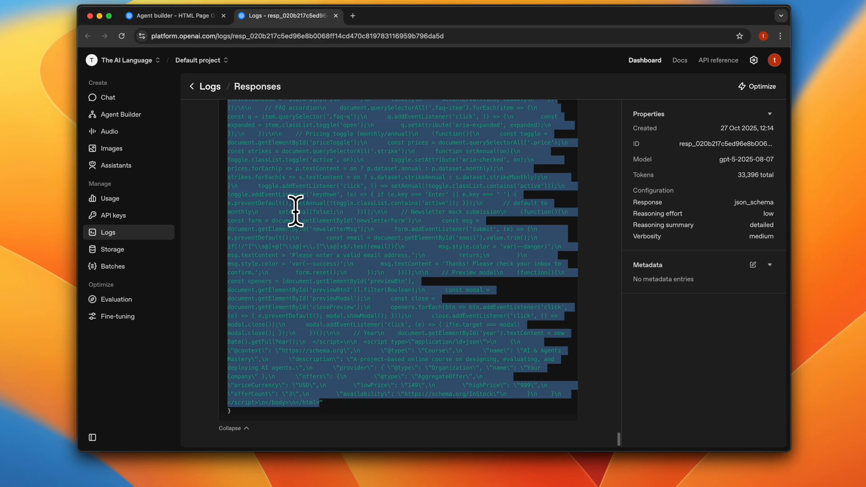
# Step: Switch to VS Code and create the file iteration2.html in the outputs folder of 03_while_loop_example
pyautogui.press('super+Tab')
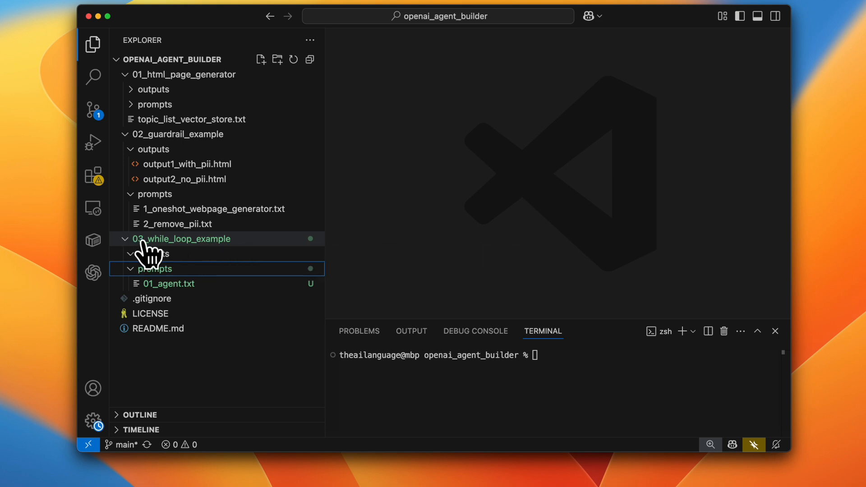
pyautogui.click(164, 283)
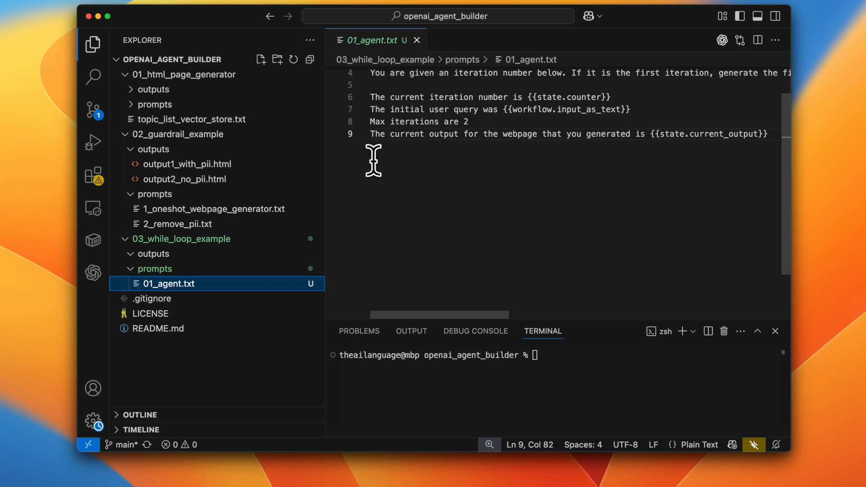
pyautogui.click(203, 257)
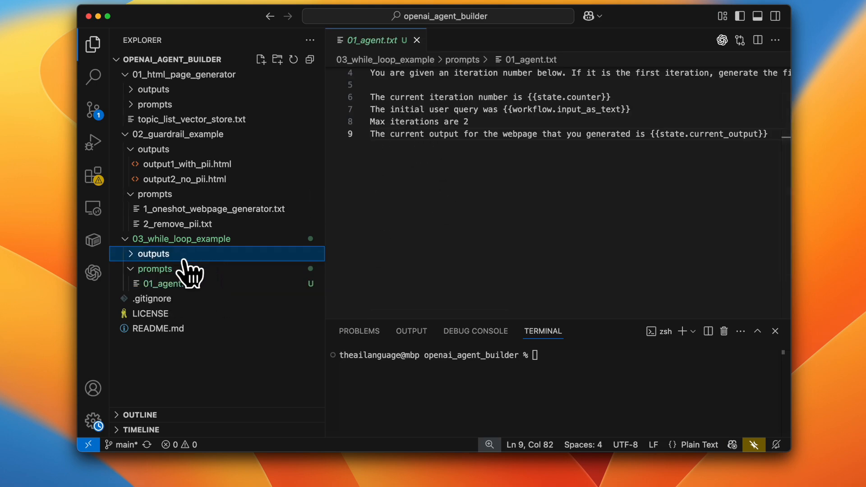
pyautogui.click(261, 60)
pyautogui.write('iteration2.html')
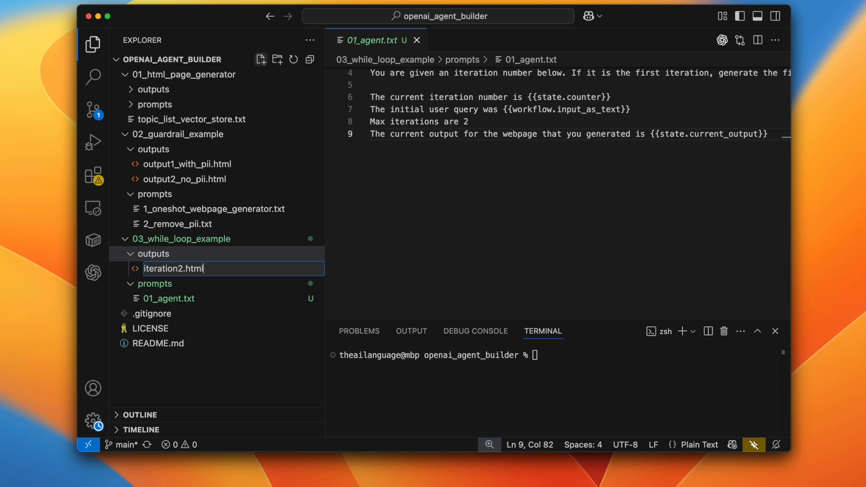
pyautogui.press('Return')
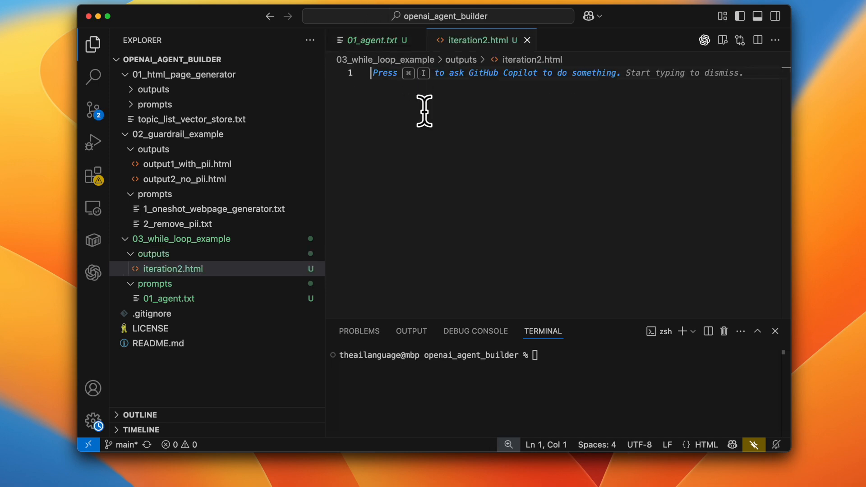
# Step: Paste the copied page code into iteration2.html and format the document
pyautogui.press('super+v')
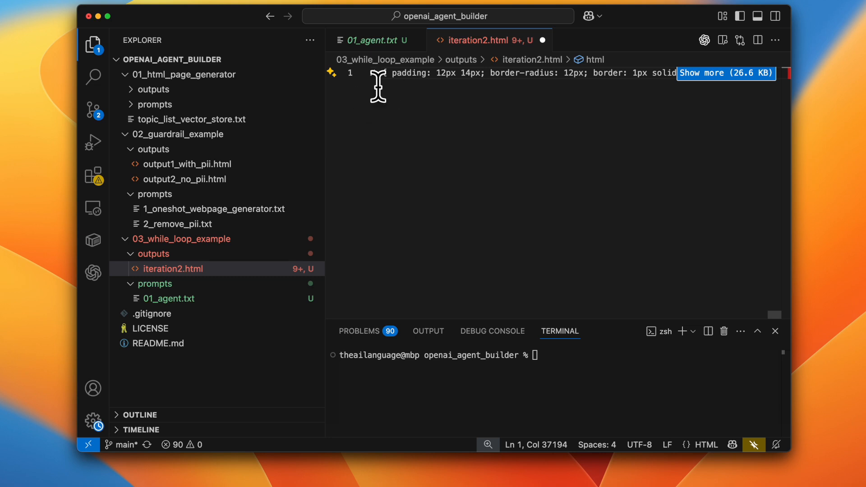
pyautogui.rightClick(405, 108)
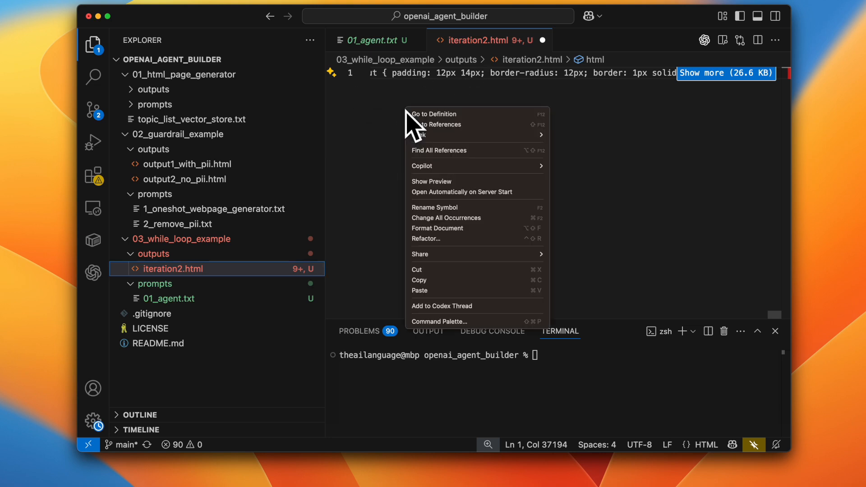
pyautogui.click(433, 229)
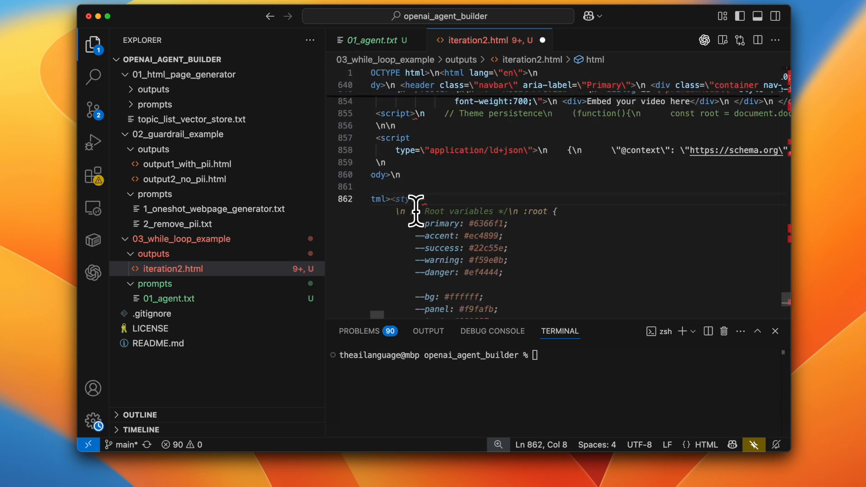
pyautogui.press('super+Left')
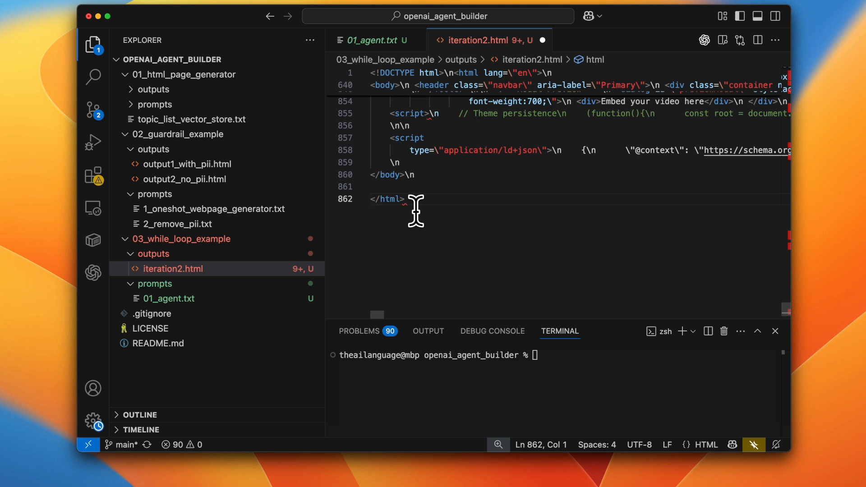
pyautogui.scroll(3, 437, 268)
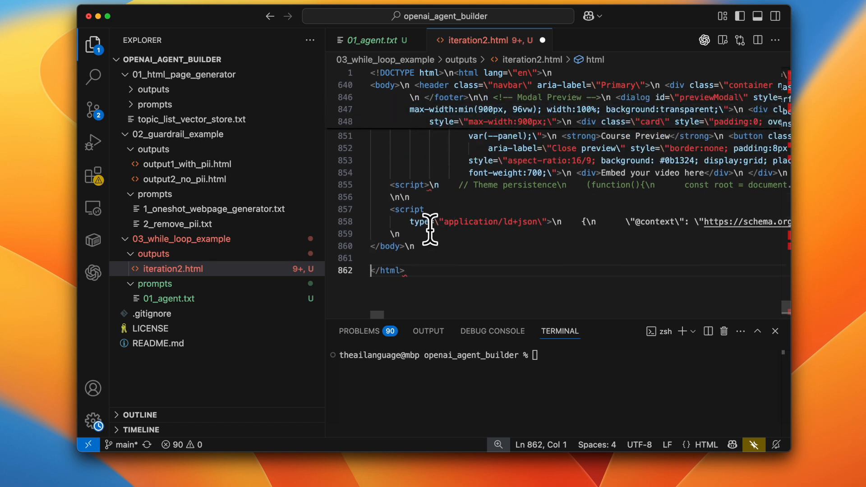
# Step: Replace the whole content of iteration2.html with the cleaned HTML free of \n sequences and escaped quotes, and save the file
pyautogui.press('super+a')
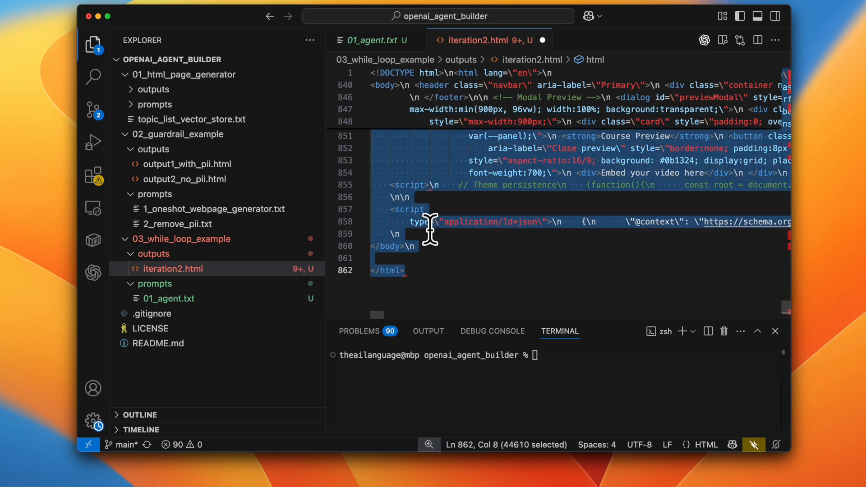
pyautogui.press('super+v')
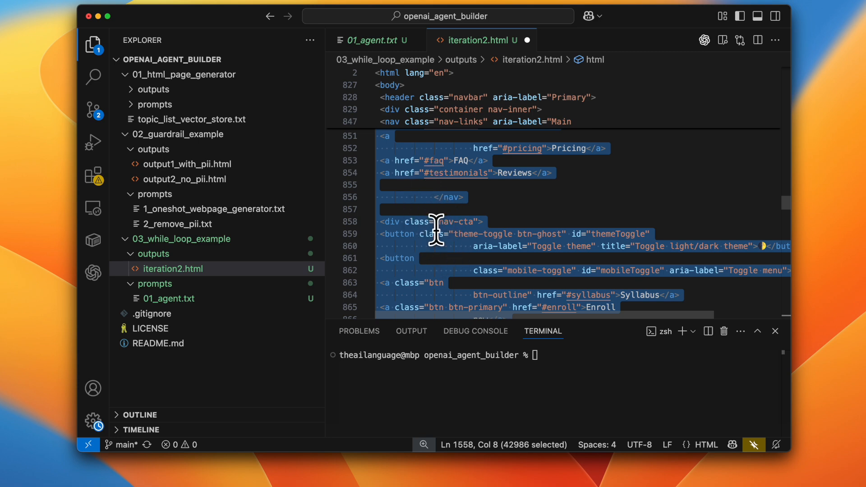
pyautogui.click(440, 234)
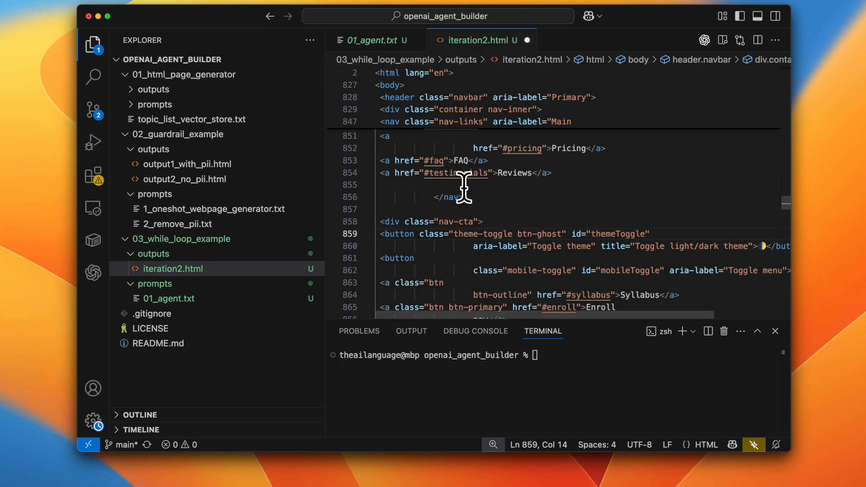
pyautogui.press('super+s')
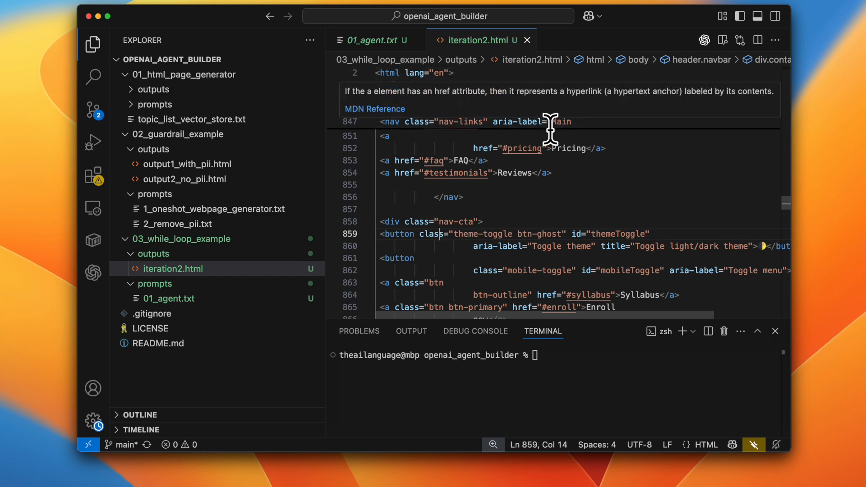
# Step: Return to the OpenAI logs in the browser, open the first iteration's response and examine the iteration number in its system instructions
pyautogui.press('super+Tab')
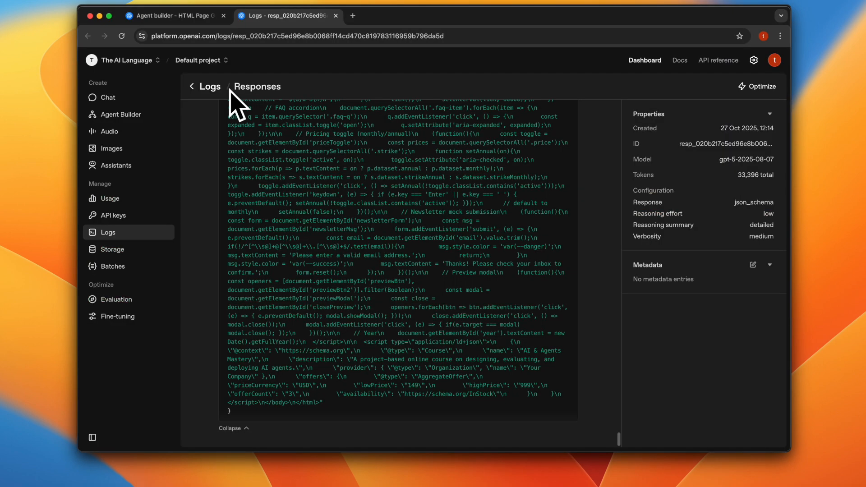
pyautogui.click(195, 91)
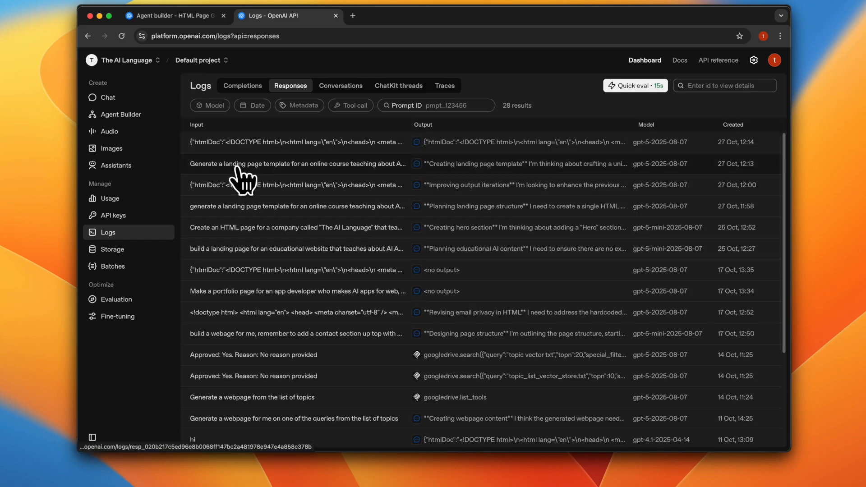
pyautogui.click(237, 168)
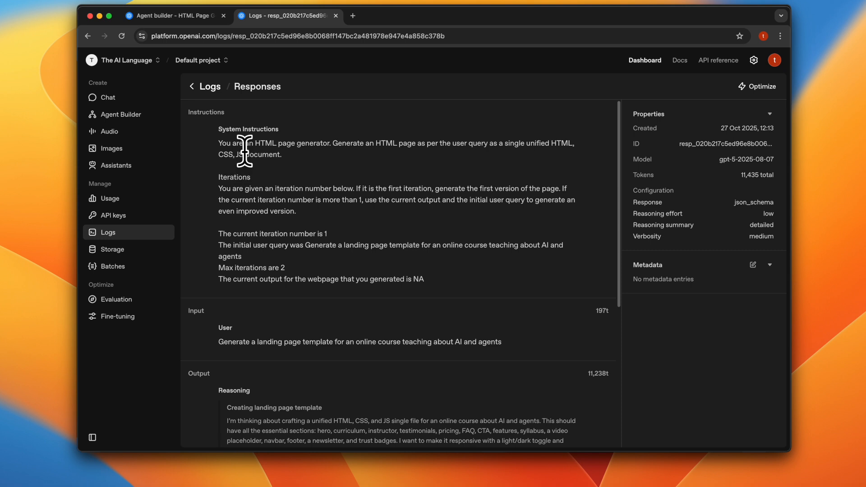
pyautogui.moveTo(219, 234); pyautogui.dragTo(328, 239)
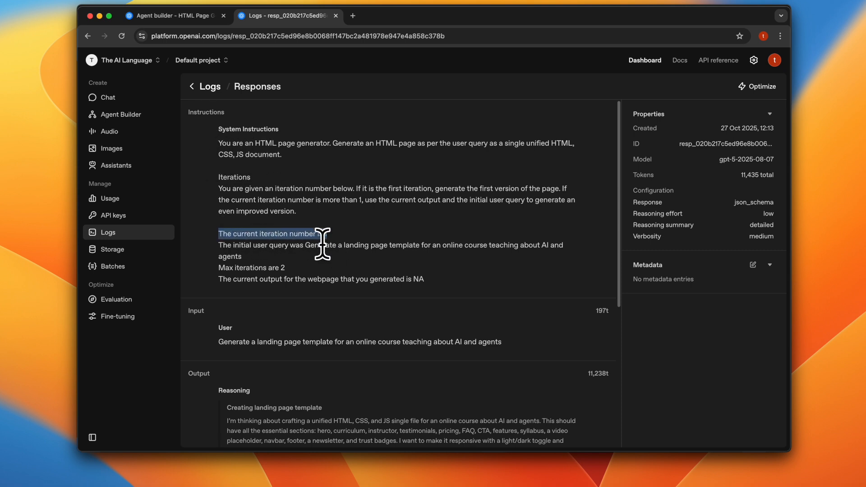
# Step: Expand the first iteration's assistant output and copy the complete HTML code held in its htmlDoc field
pyautogui.scroll(-5, 286, 206)
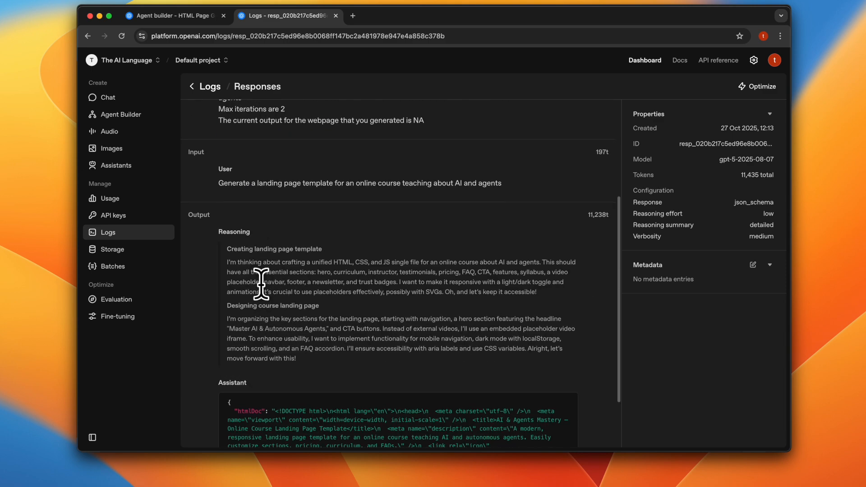
pyautogui.scroll(-3, 286, 339)
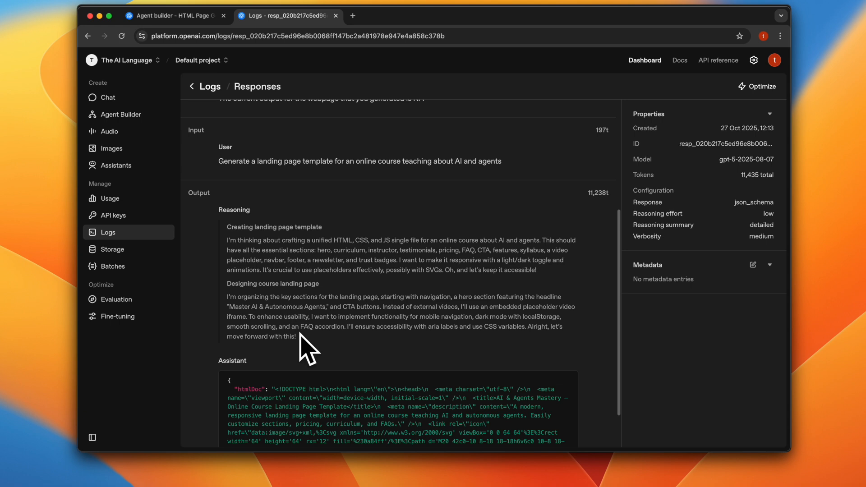
pyautogui.click(242, 428)
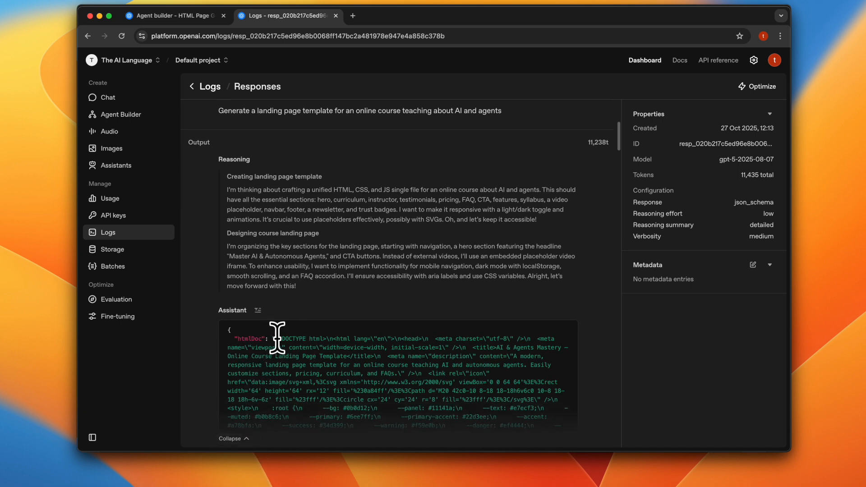
pyautogui.moveTo(274, 337); pyautogui.dragTo(359, 436)
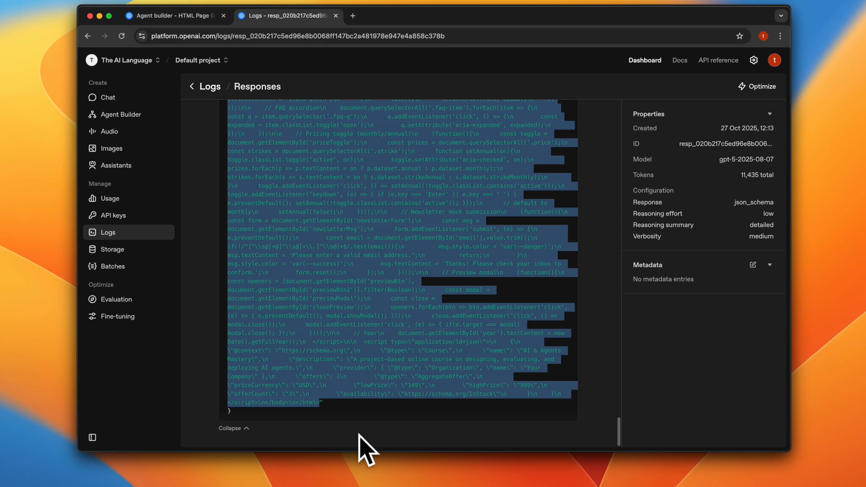
# Step: Switch to VS Code, create iteration1.html in the outputs folder of 03_while_loop_example and paste the copied page code into it
pyautogui.click(261, 59)
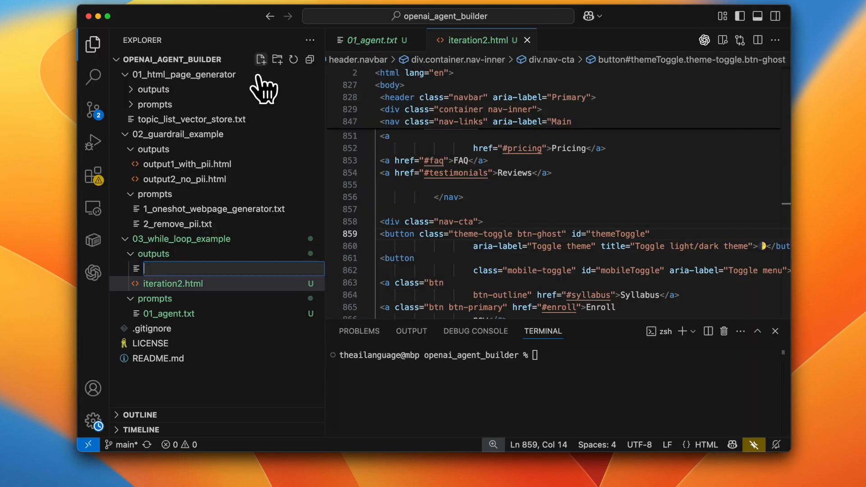
pyautogui.write('iteration1.html')
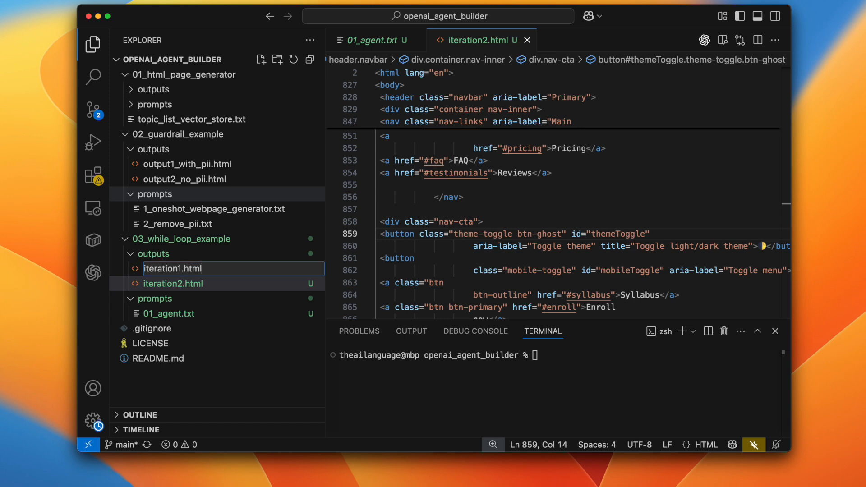
pyautogui.press('Return')
pyautogui.press('cmd+v')
# Step: Format iteration1.html, replace its whole content with the cleaned HTML free of \n sequences and escaped quotes, and save the file
pyautogui.rightClick(469, 205)
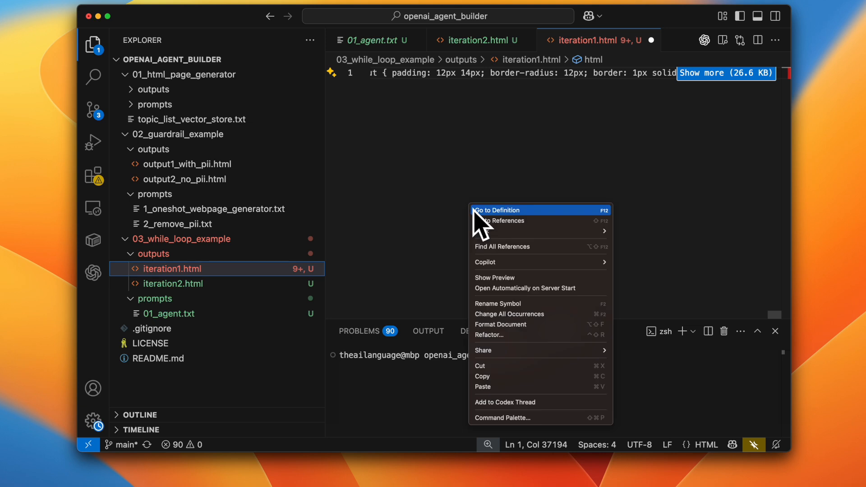
pyautogui.click(497, 326)
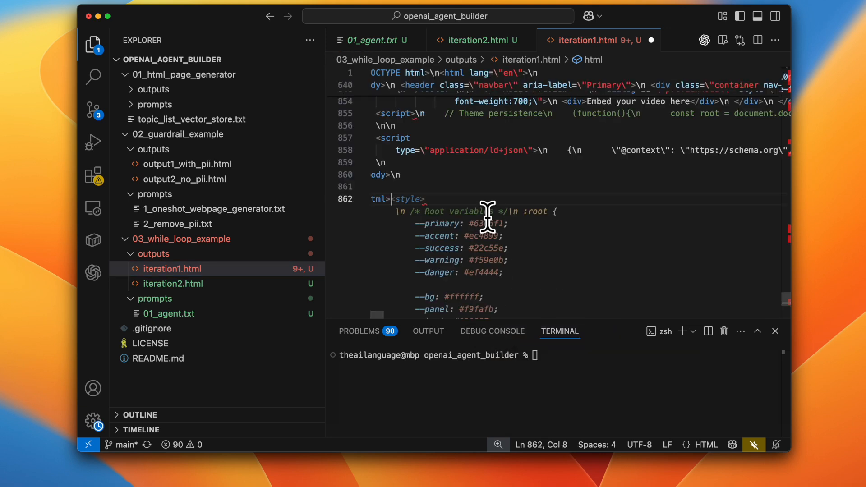
pyautogui.press('super+a')
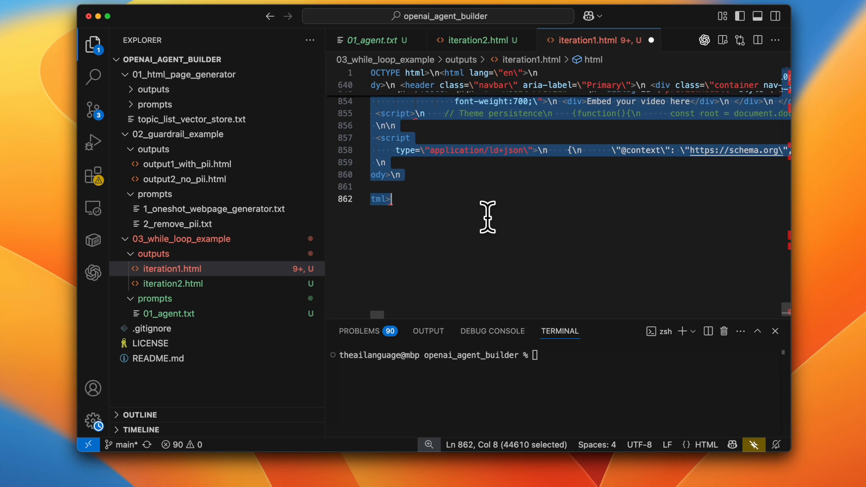
pyautogui.hotkey('alt', 'j')
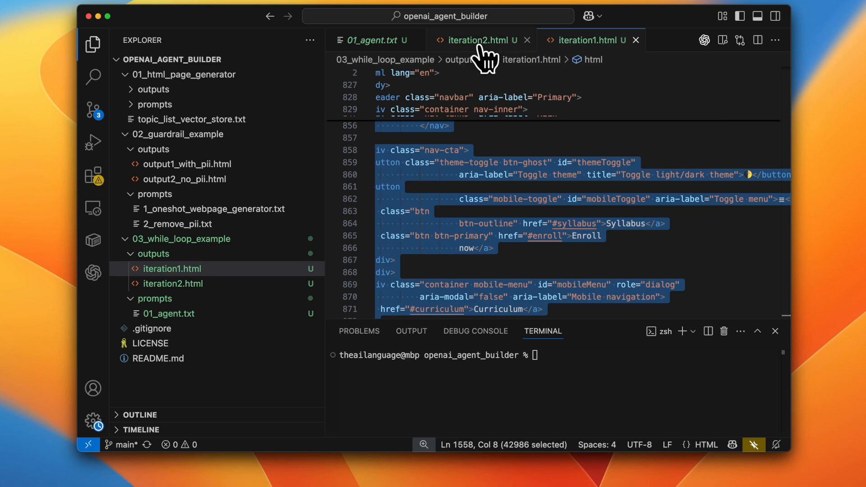
# Step: Copy the path of iteration1.html, open both iteration pages in the browser and compare their opening sections
pyautogui.rightClick(172, 272)
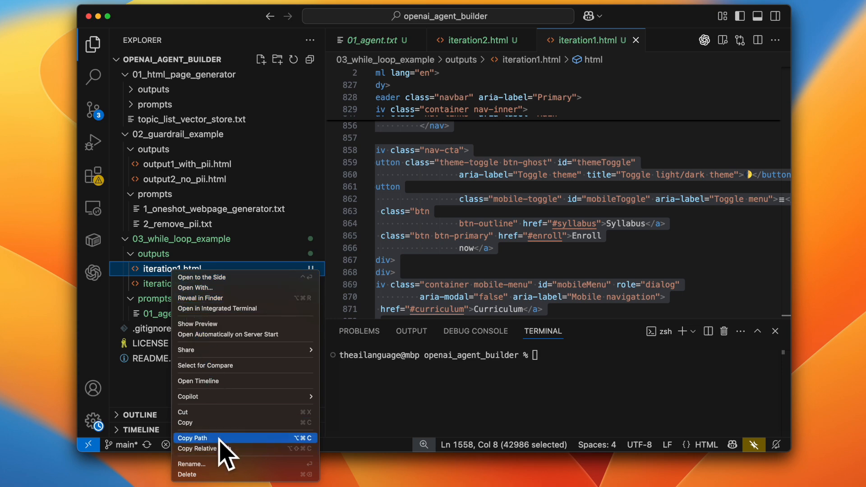
pyautogui.click(199, 439)
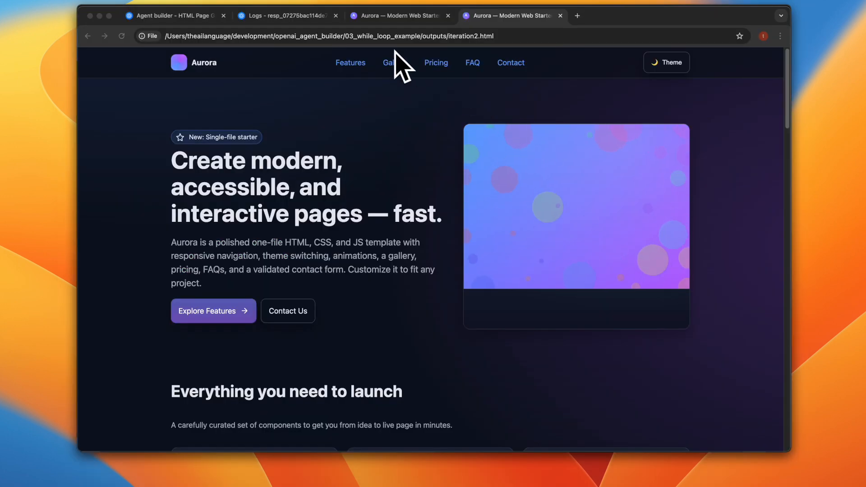
pyautogui.click(384, 15)
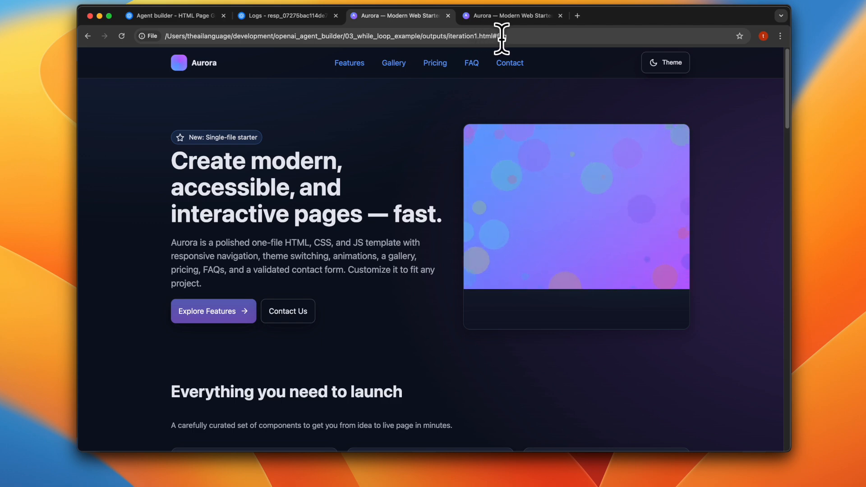
pyautogui.click(513, 20)
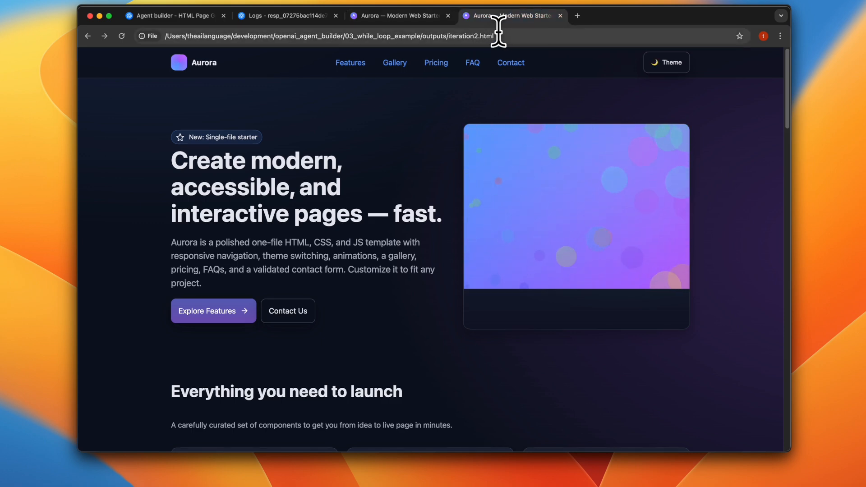
pyautogui.click(385, 21)
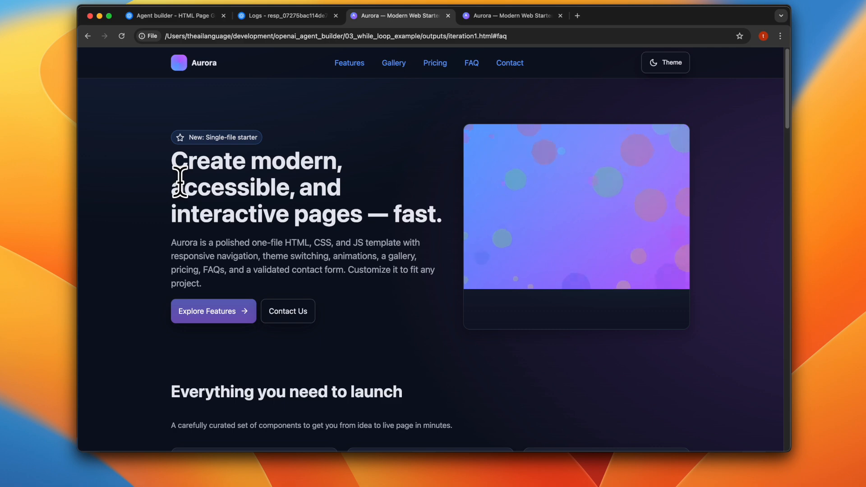
# Step: Examine the headline of the iteration1.html page and test its theme toggle by switching to light and back to dark
pyautogui.moveTo(160, 165); pyautogui.dragTo(401, 218)
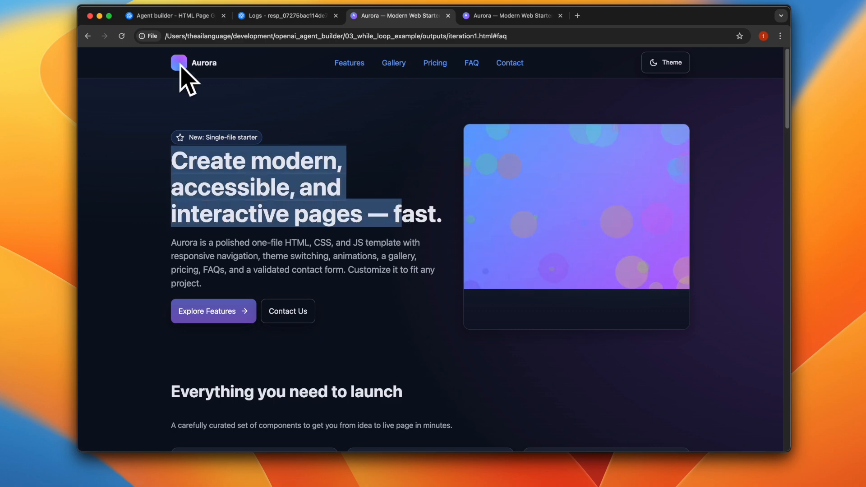
pyautogui.click(672, 63)
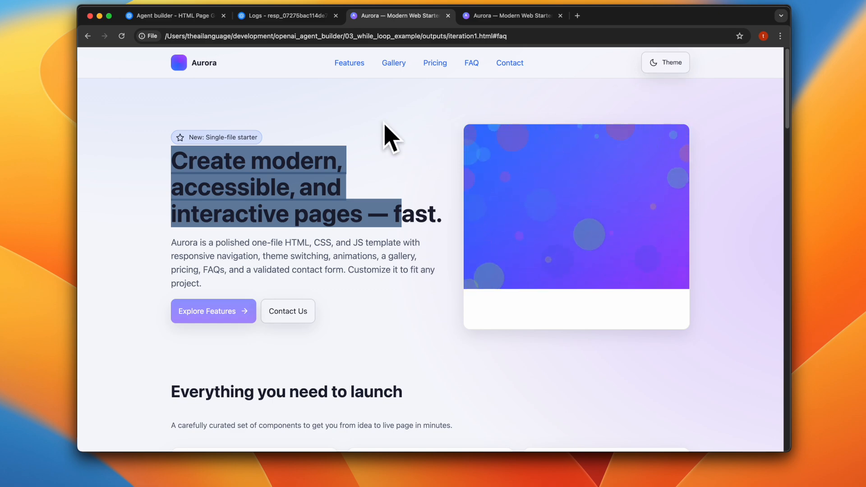
pyautogui.click(391, 125)
pyautogui.click(665, 67)
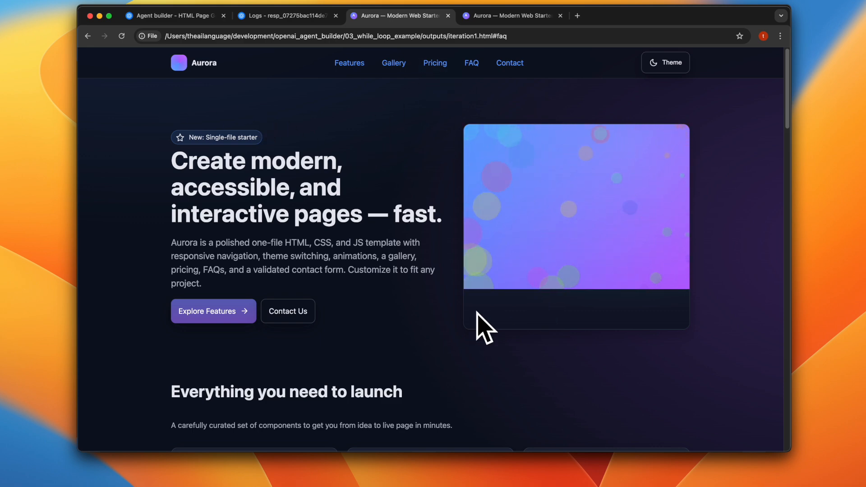
# Step: Compare the navigation bars and Theme button icons of the iteration1.html and iteration2.html pages in the dark theme
pyautogui.hotkey('ctrl', 'Tab')
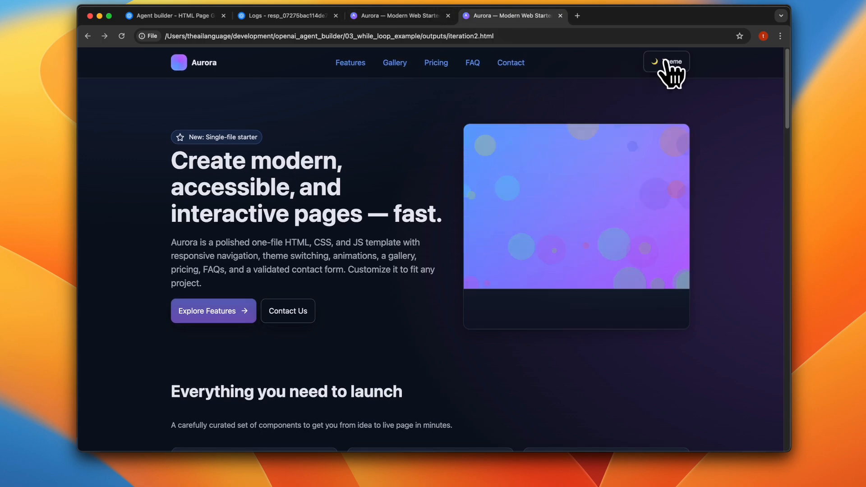
pyautogui.hotkey('ctrl', 'shift', 'Tab')
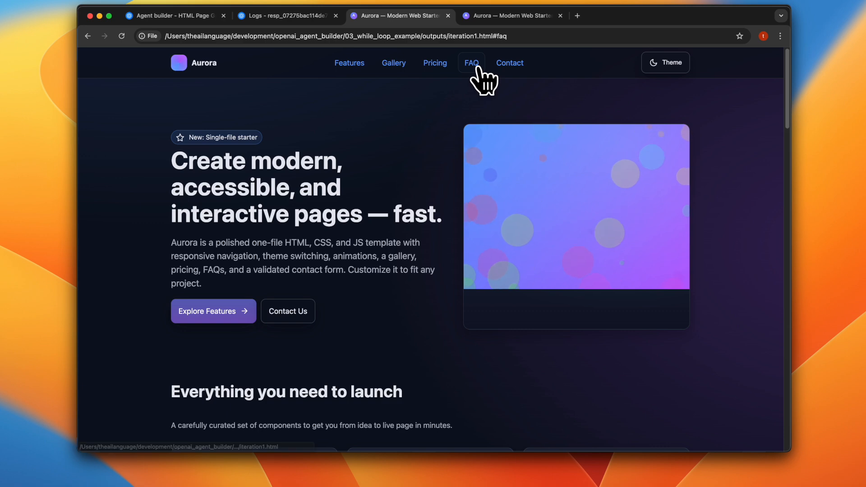
pyautogui.hotkey('ctrl', 'Tab')
pyautogui.hotkey('ctrl', 'shift', 'Tab')
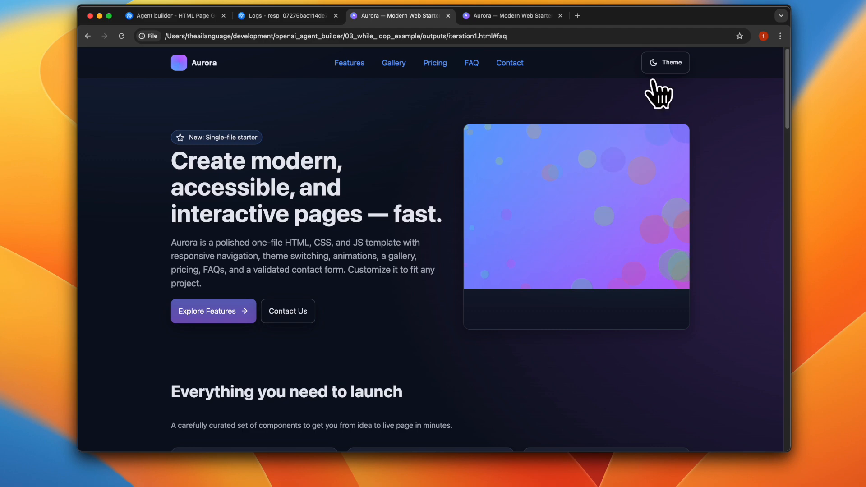
pyautogui.hotkey('ctrl', 'Tab')
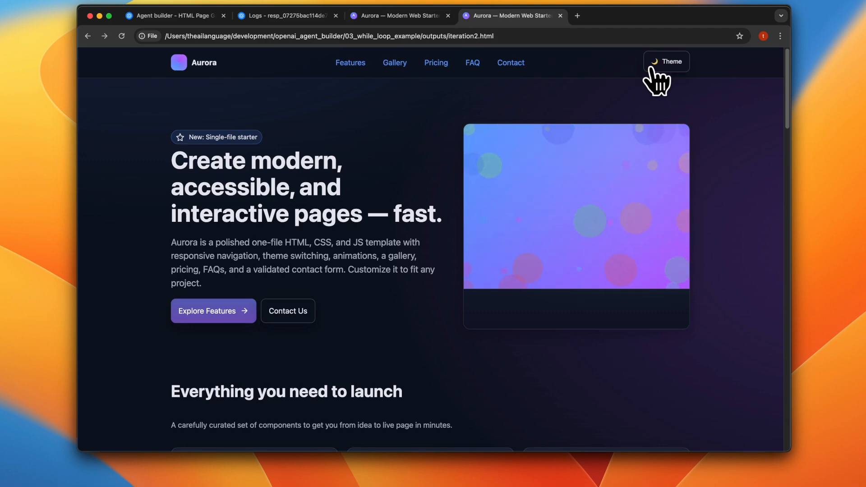
# Step: Switch the iteration2.html page and the iteration1.html page to the light theme and compare their Theme button icons
pyautogui.click(664, 63)
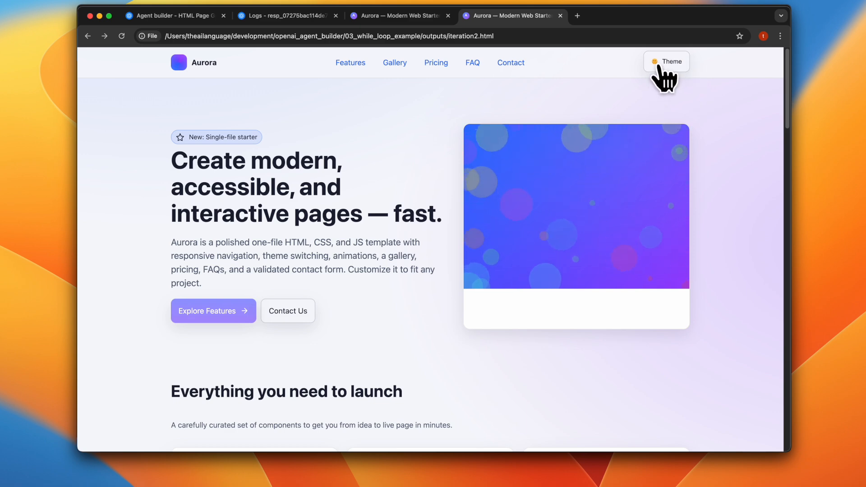
pyautogui.click(416, 17)
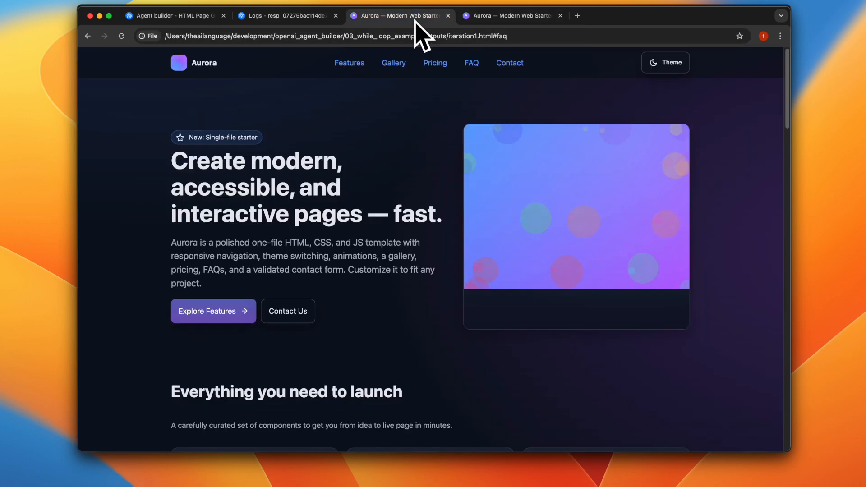
pyautogui.click(662, 66)
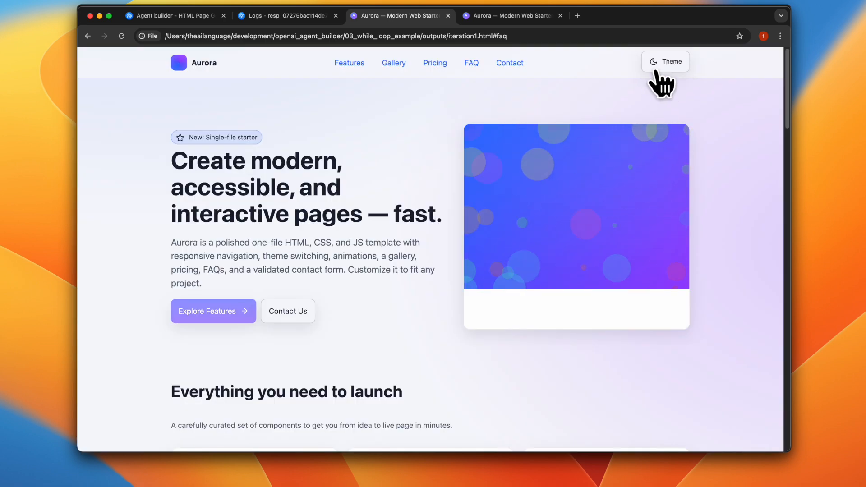
pyautogui.click(497, 17)
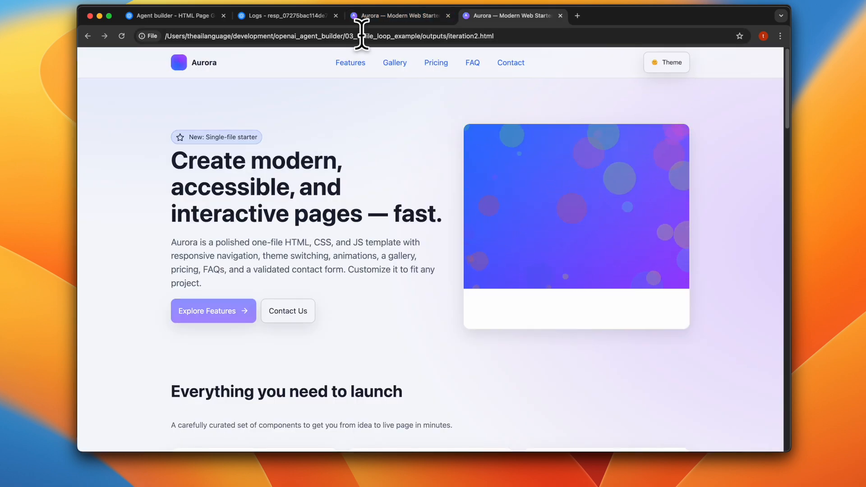
# Step: Look through the iteration1.html page down to the Simple pricing section, checking its navigation links
pyautogui.click(385, 16)
pyautogui.scroll(-15, 380, 183)
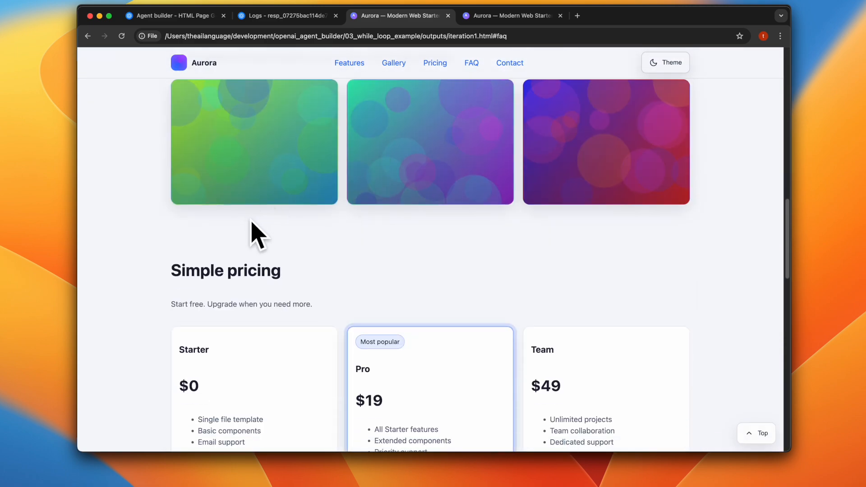
pyautogui.scroll(-5, 253, 234)
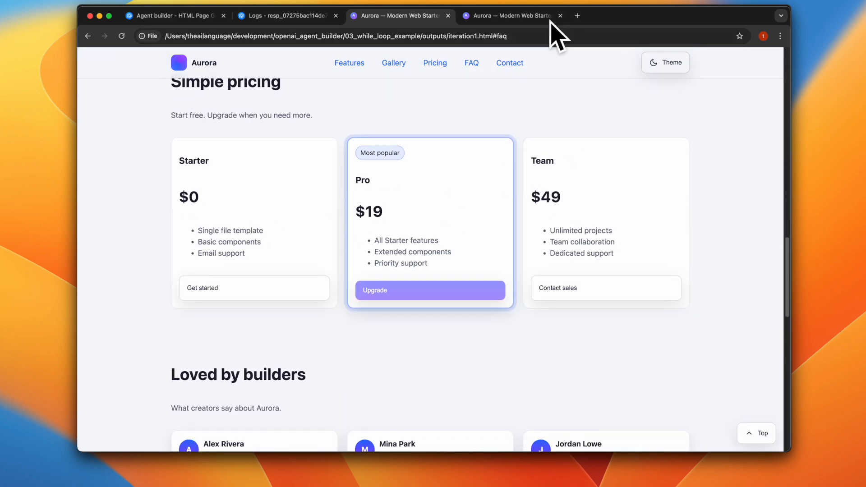
# Step: Look through the iteration2.html page from the features to the pricing section, checking how its navigation links respond
pyautogui.click(514, 16)
pyautogui.scroll(-5, 425, 234)
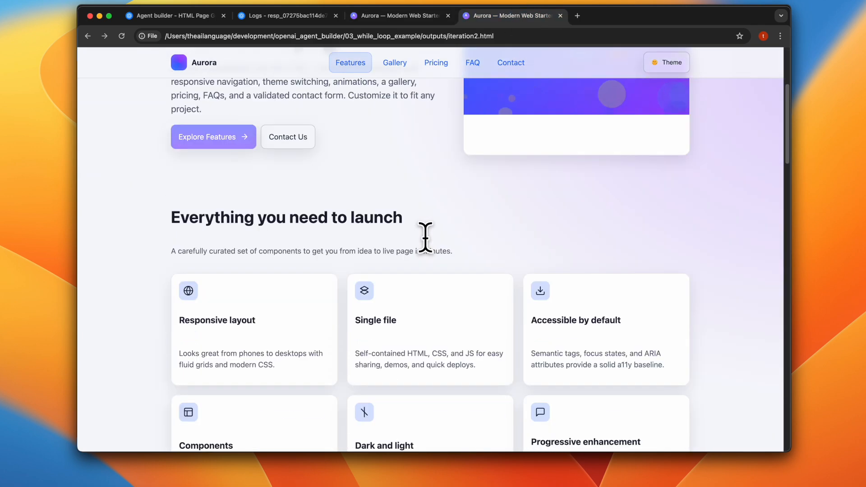
pyautogui.click(355, 69)
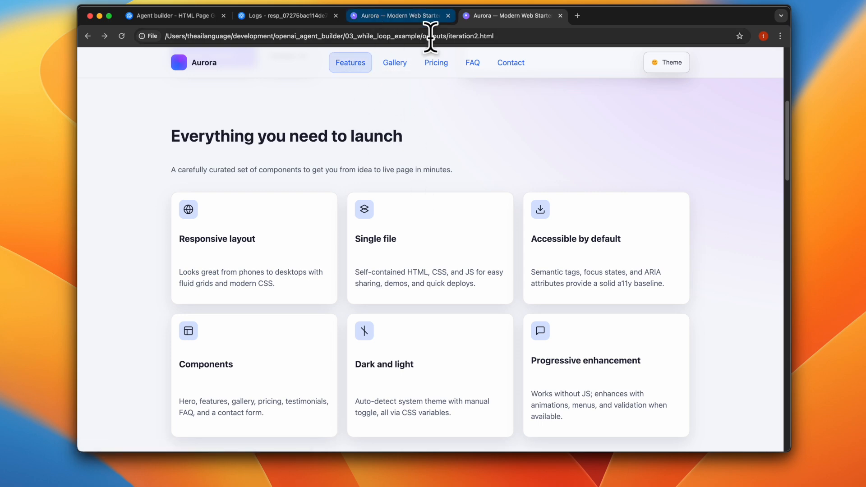
pyautogui.scroll(-5, 442, 232)
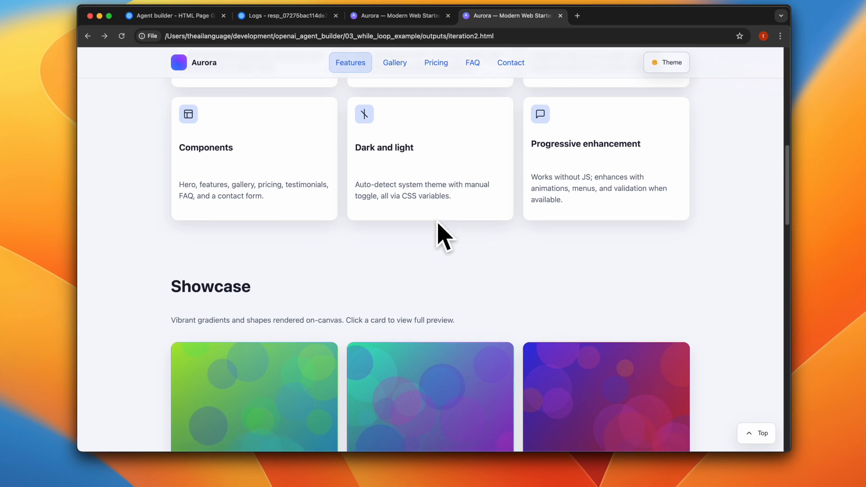
pyautogui.scroll(-9, 443, 232)
pyautogui.scroll(-2, 444, 235)
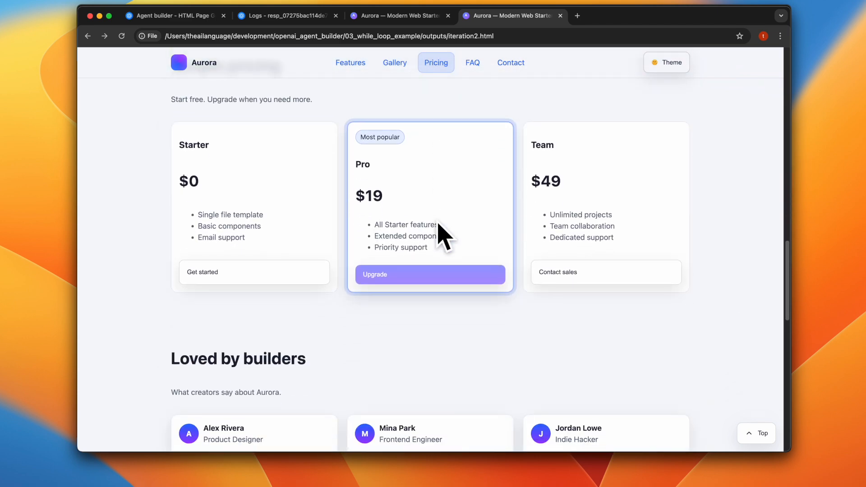
# Step: Return to the iteration1.html page and review the remaining sections down to the Contact us form and footer
pyautogui.click(381, 18)
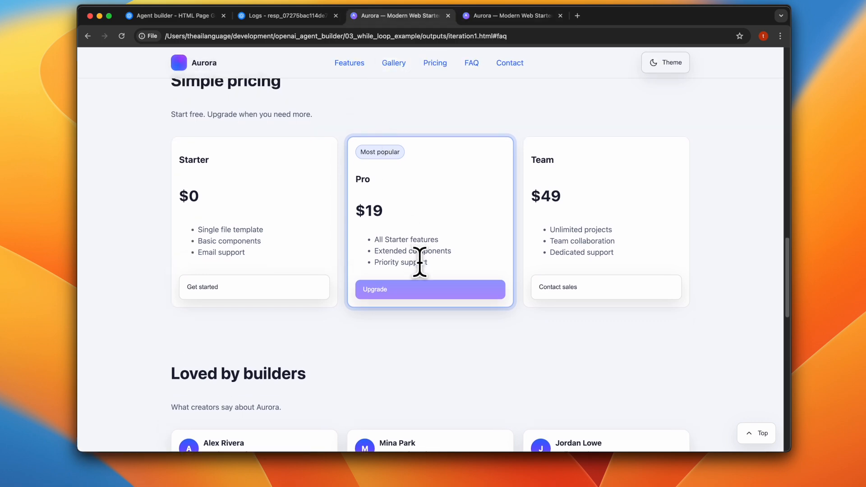
pyautogui.scroll(-15, 420, 262)
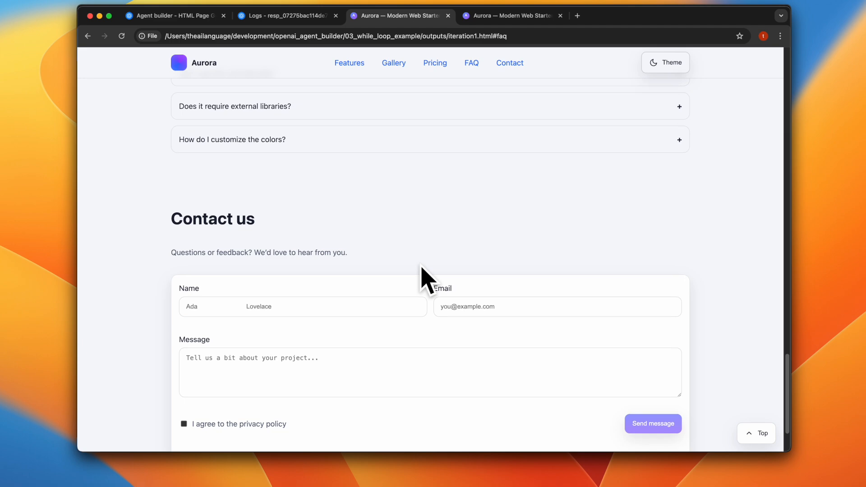
pyautogui.scroll(-2, 422, 269)
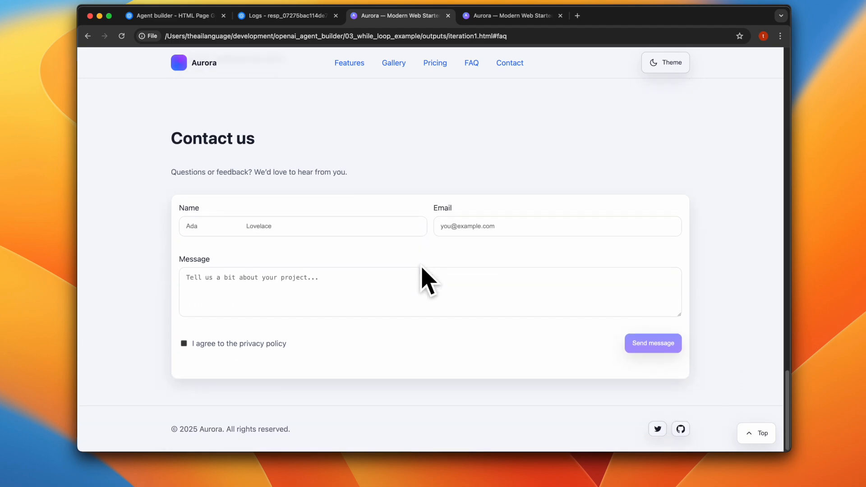
# Step: Review the iteration2.html page down to its Contact us form and compare its navigation bar there with the iteration1.html page
pyautogui.click(480, 17)
pyautogui.scroll(-4, 465, 293)
pyautogui.scroll(-10, 464, 316)
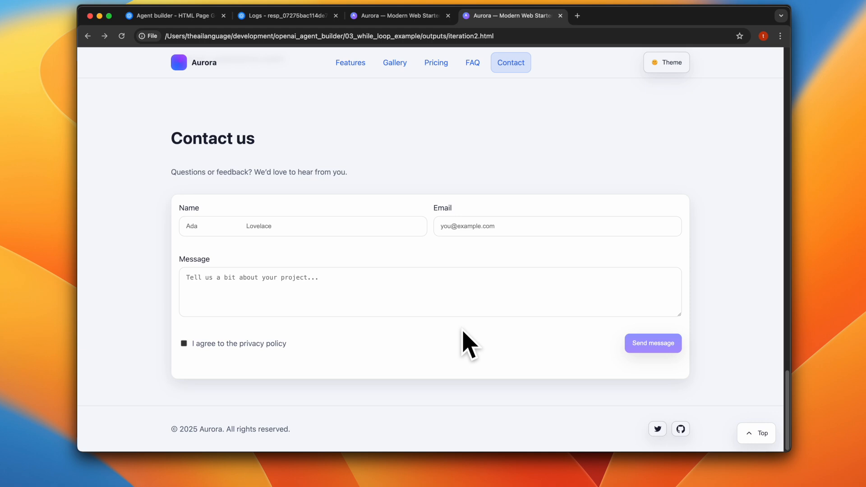
pyautogui.hotkey('ctrl', 'shift', 'Tab')
pyautogui.hotkey('ctrl', 'Tab')
pyautogui.hotkey('ctrl', 'shift', 'Tab')
pyautogui.hotkey('ctrl', 'Tab')
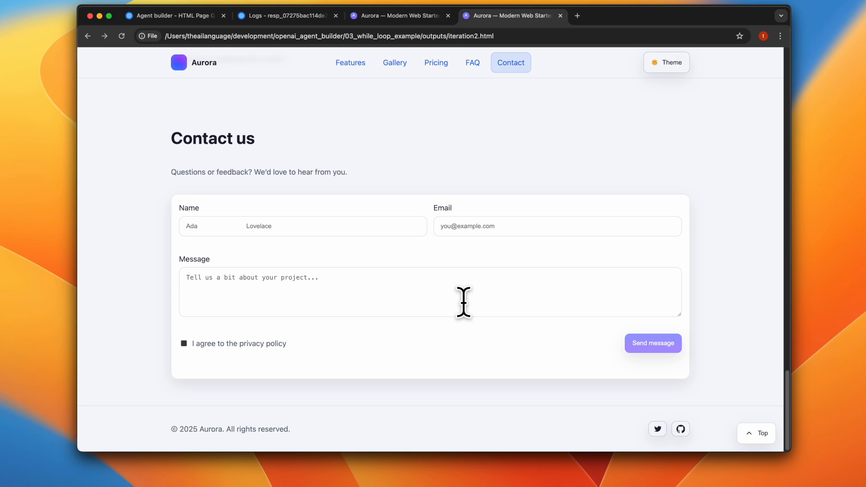